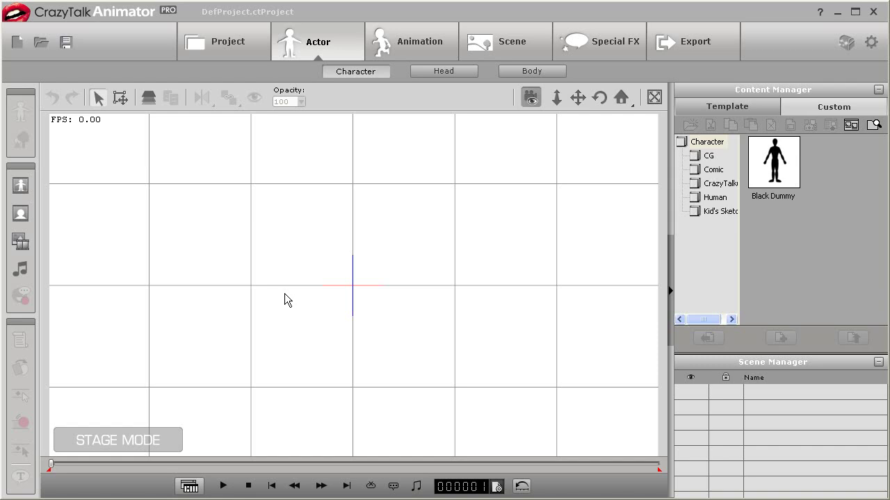
# - Start a new actor by importing the Kent photo and accept the image processing
pyautogui.click(21, 186)
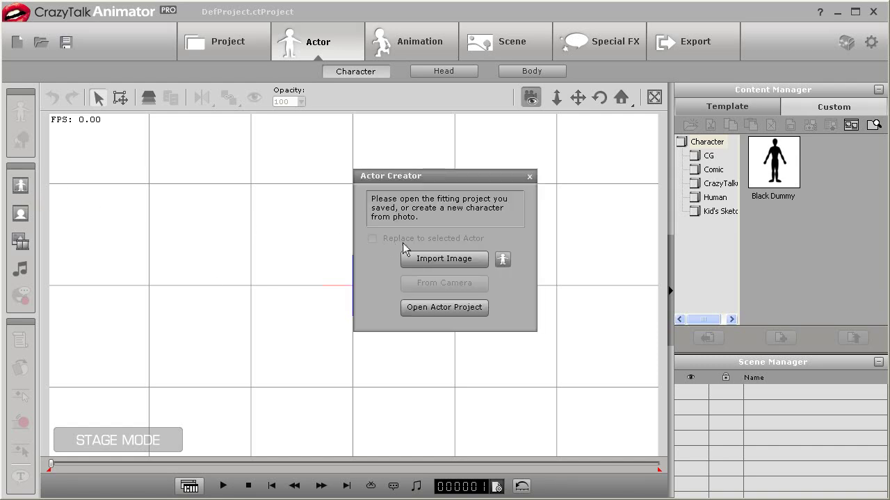
pyautogui.click(429, 260)
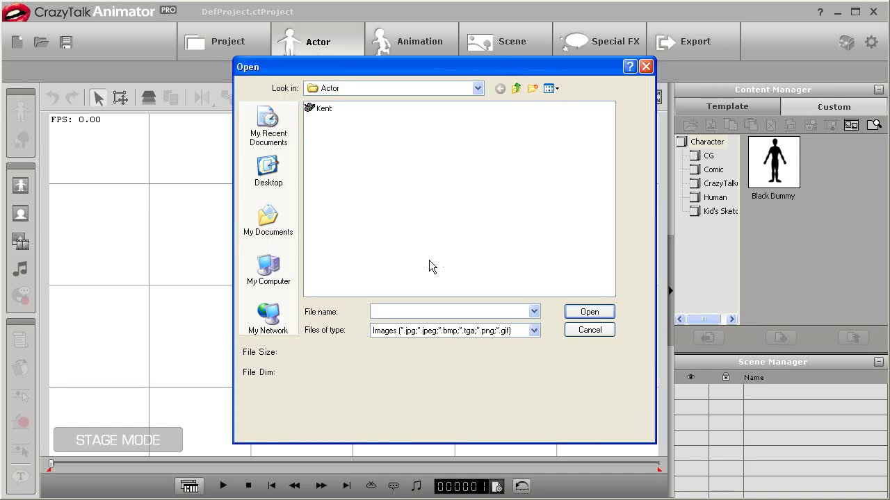
pyautogui.click(551, 88)
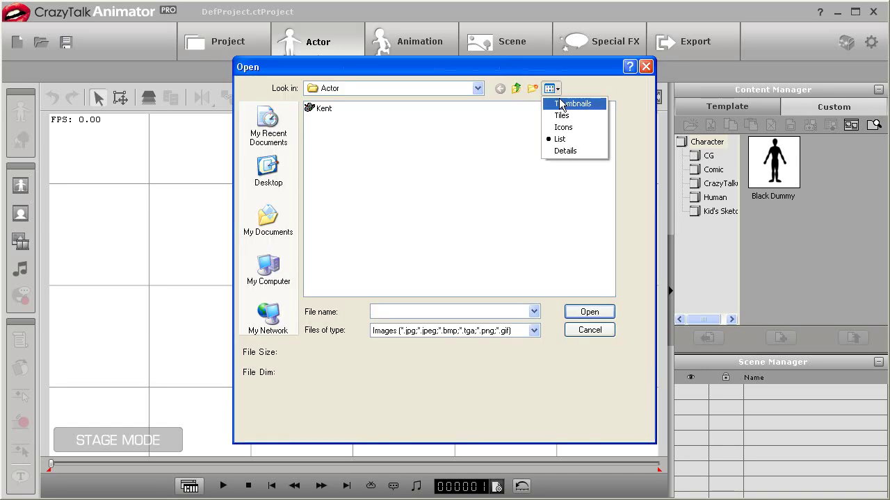
pyautogui.click(562, 104)
pyautogui.click(338, 182)
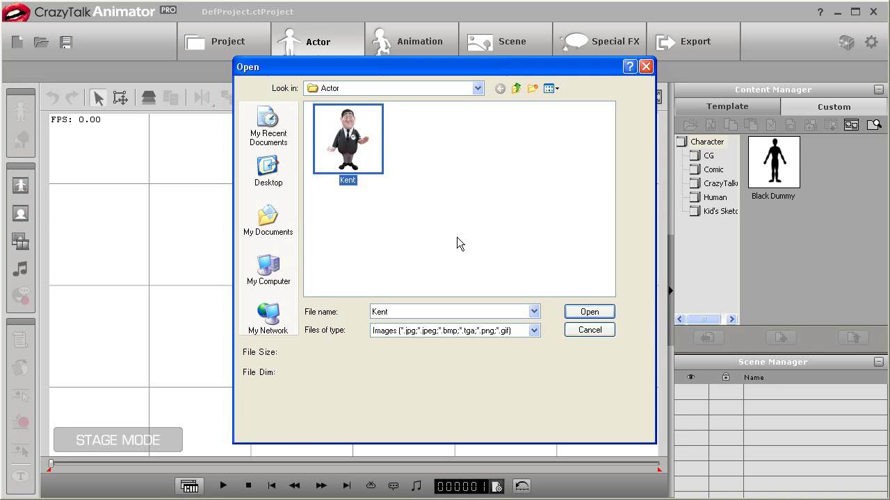
pyautogui.click(586, 311)
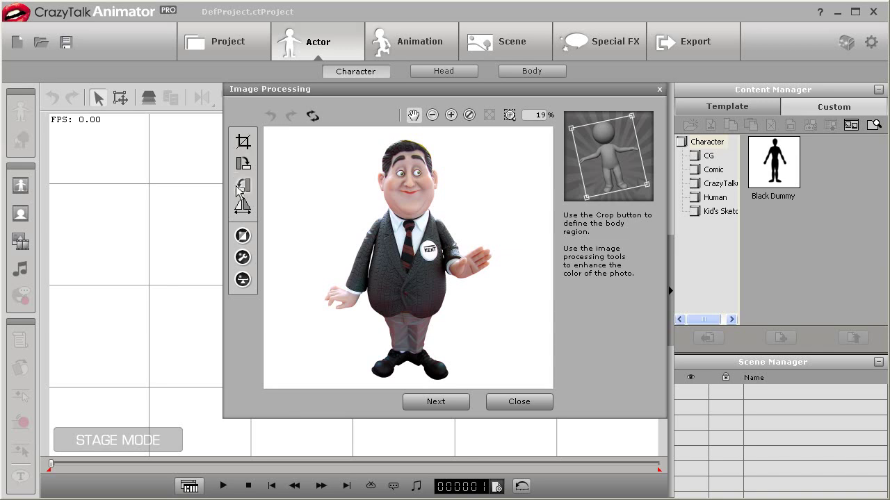
pyautogui.click(426, 406)
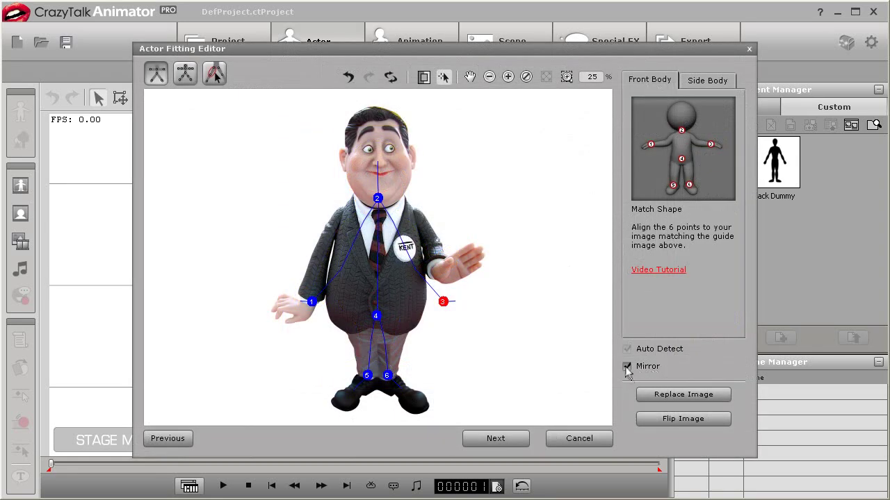
# - Move the wrist point onto the raised sleeve's cuff and the neck point onto the collar
pyautogui.moveTo(443, 301); pyautogui.dragTo(445, 279)
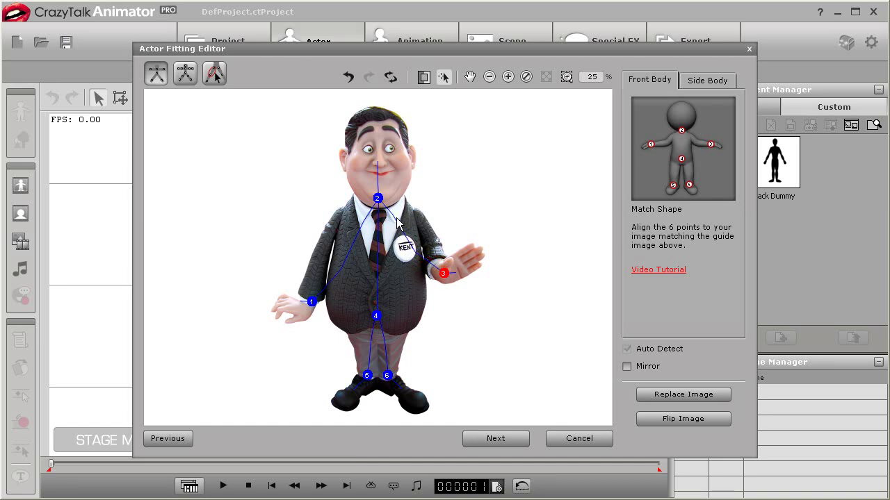
pyautogui.moveTo(376, 198); pyautogui.dragTo(378, 213)
pyautogui.click(313, 303)
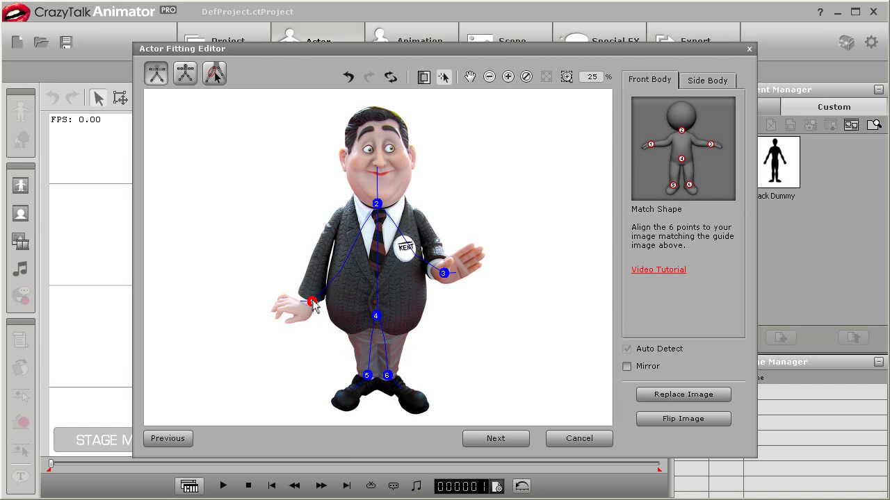
# - Rig the full skeleton, placing the head-top point at the hair's crown and lowering the neck point
pyautogui.click(185, 73)
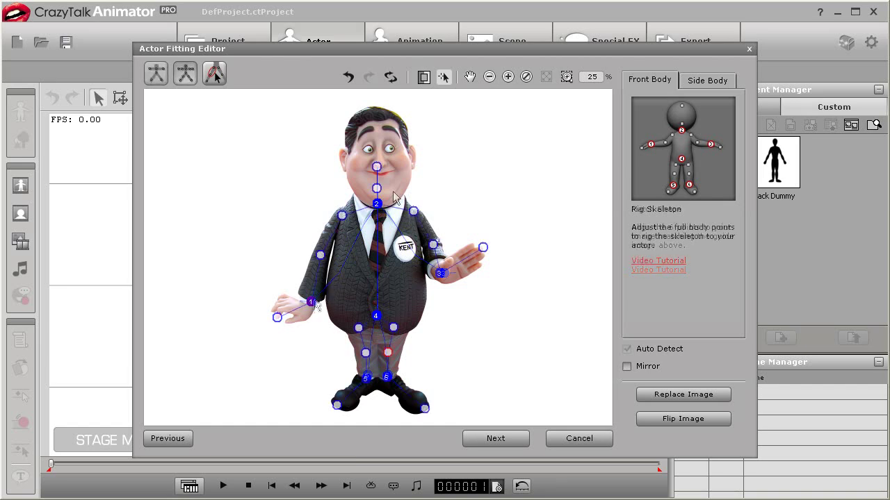
pyautogui.moveTo(374, 166); pyautogui.dragTo(378, 115)
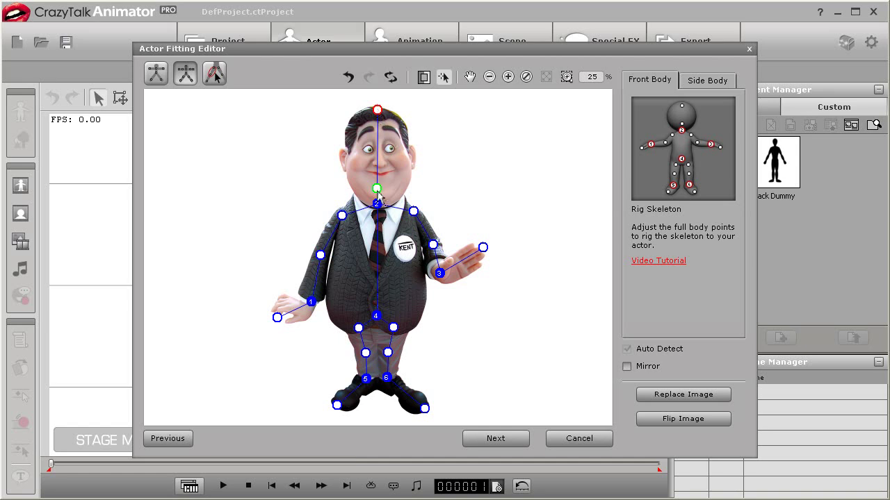
pyautogui.moveTo(376, 207); pyautogui.dragTo(378, 190)
pyautogui.click(378, 209)
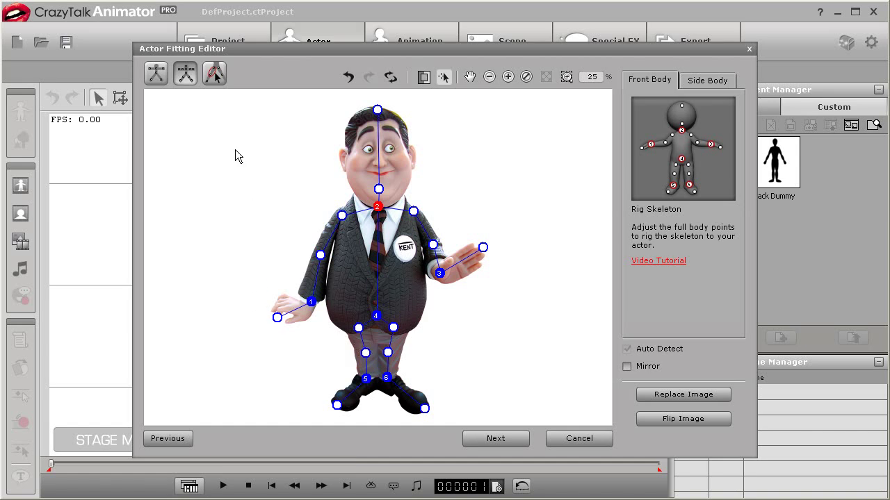
# - In Detail Body fitting, raise the waist joint to the jacket's middle and widen the torso outline
pyautogui.click(215, 74)
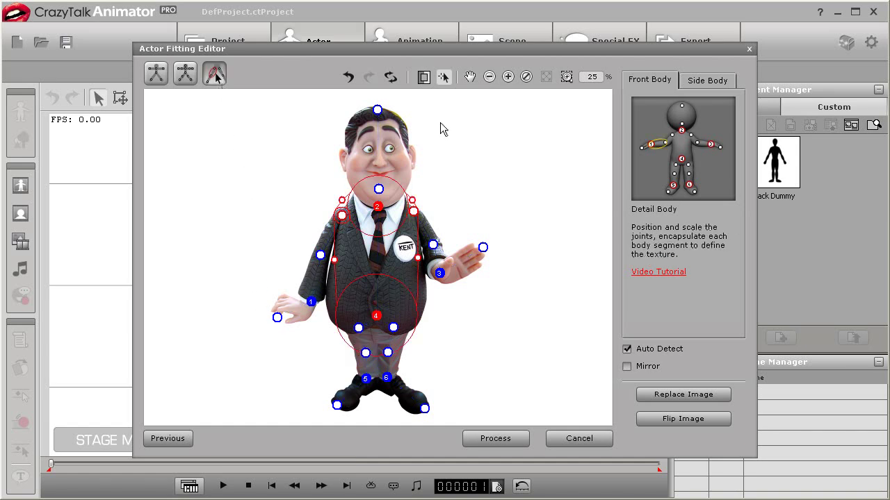
pyautogui.click(508, 76)
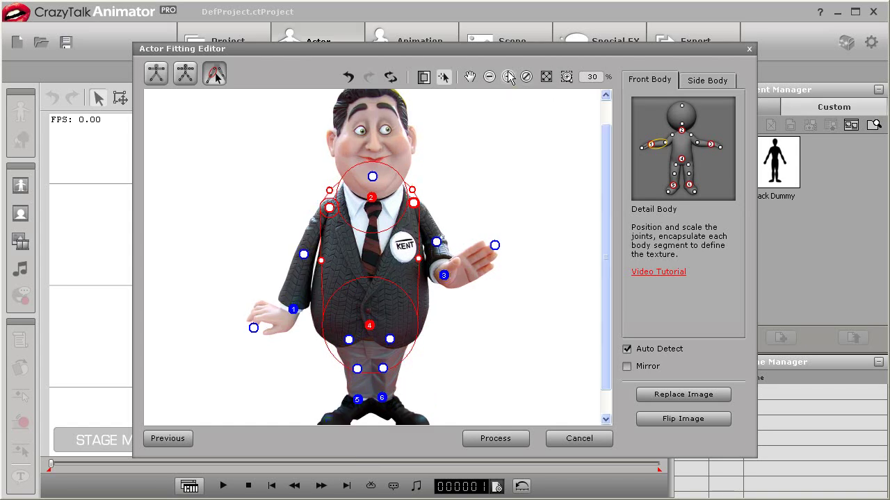
pyautogui.click(510, 78)
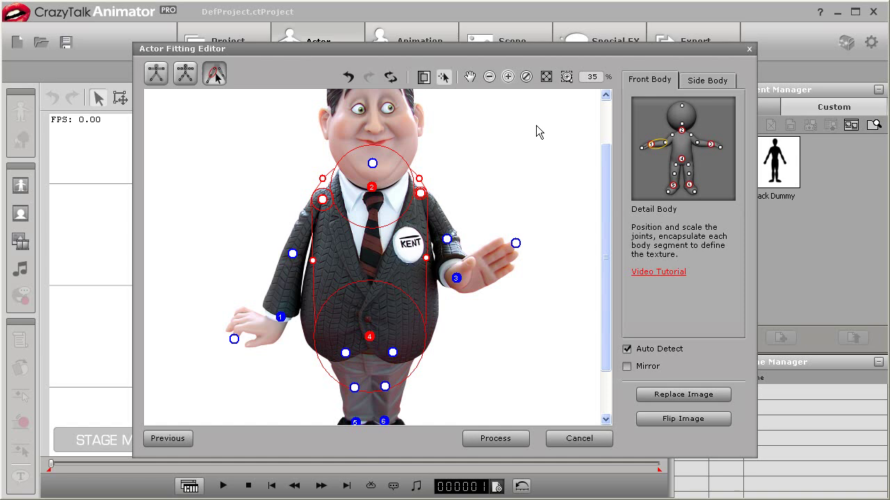
pyautogui.moveTo(605, 208); pyautogui.dragTo(605, 226)
pyautogui.scroll(3, 433, 292)
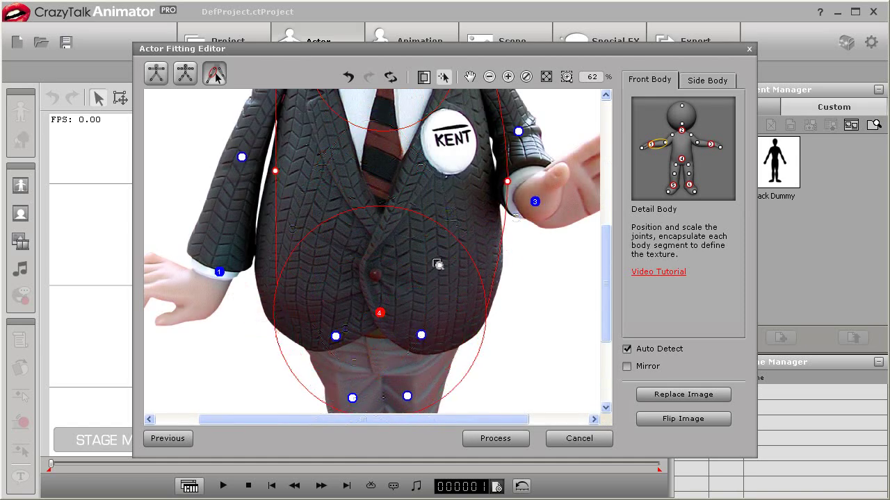
pyautogui.moveTo(382, 312); pyautogui.dragTo(380, 299)
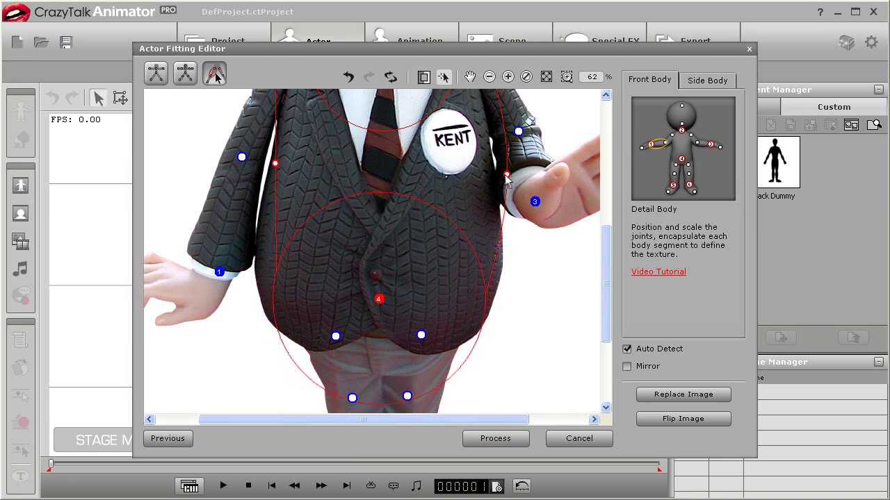
pyautogui.moveTo(276, 165); pyautogui.dragTo(248, 168)
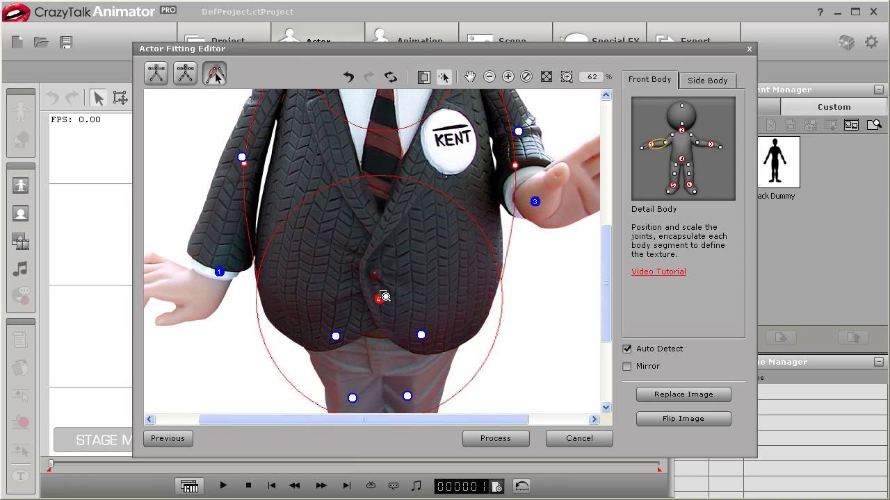
pyautogui.moveTo(381, 302); pyautogui.dragTo(376, 276)
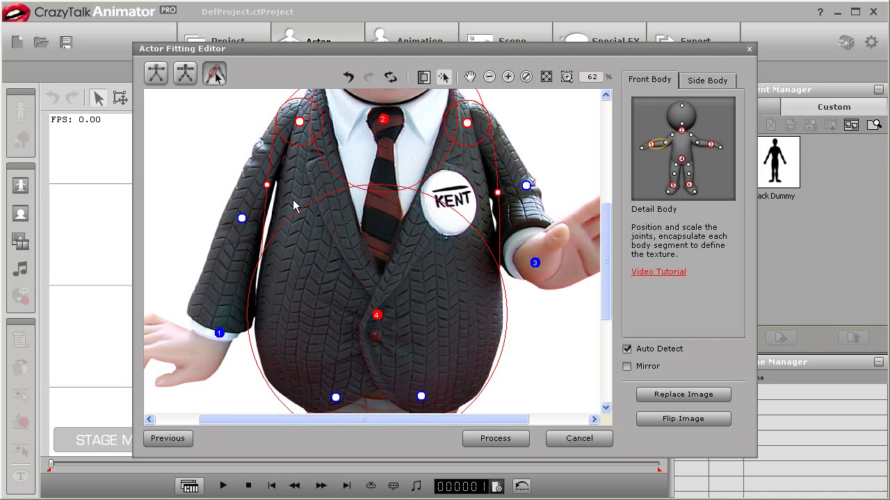
# - Fit the raised upper arm by moving the elbow joint and widening its outline around the sleeve
pyautogui.scroll(1, 606, 250)
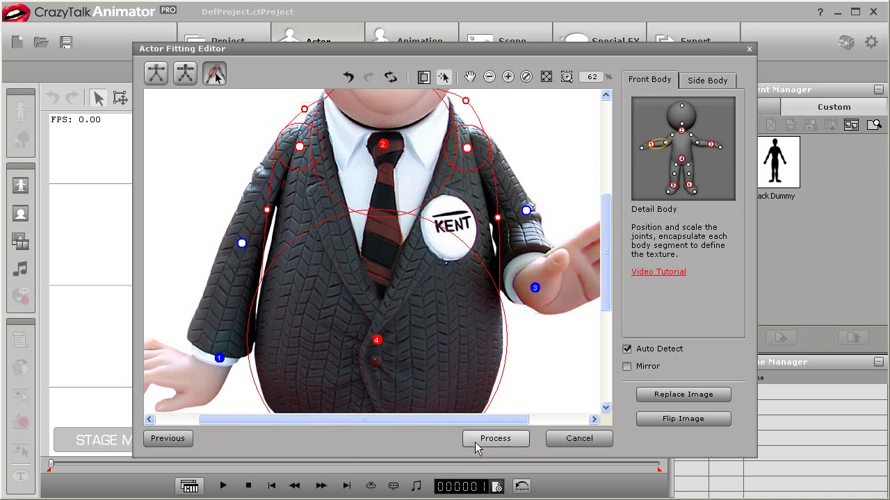
pyautogui.moveTo(472, 420); pyautogui.dragTo(510, 419)
pyautogui.click(480, 207)
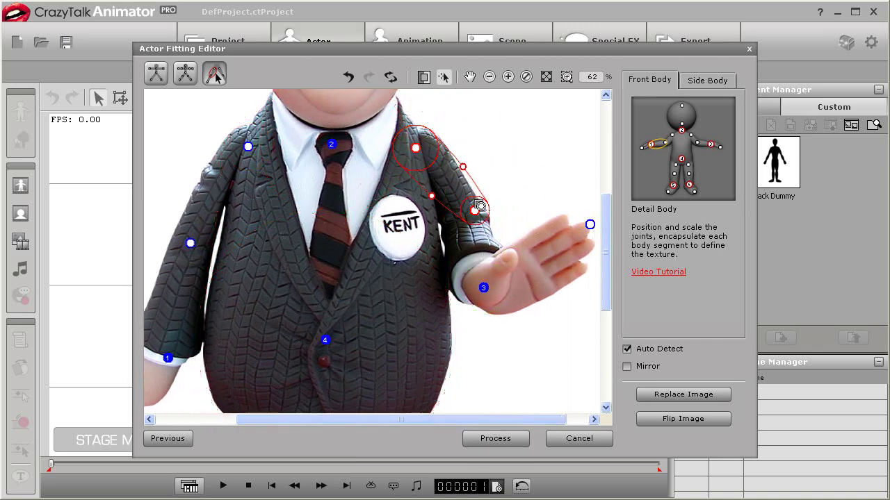
pyautogui.moveTo(480, 207); pyautogui.dragTo(463, 220)
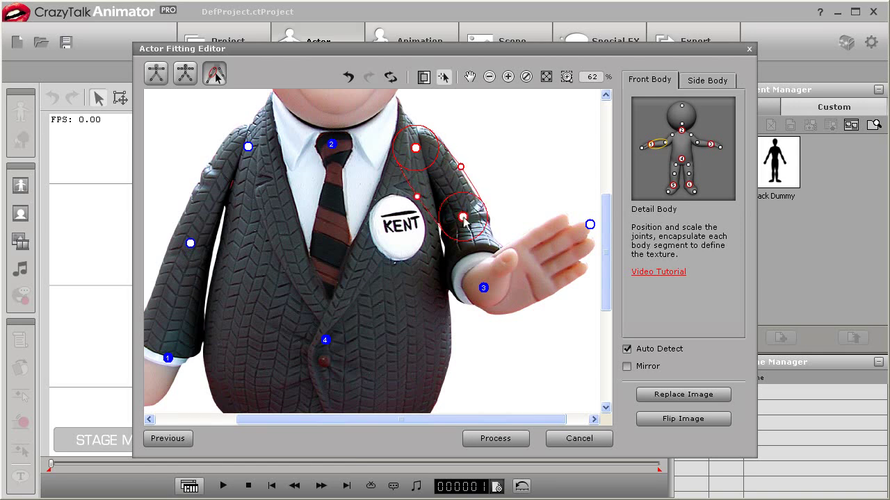
pyautogui.moveTo(460, 167); pyautogui.dragTo(468, 164)
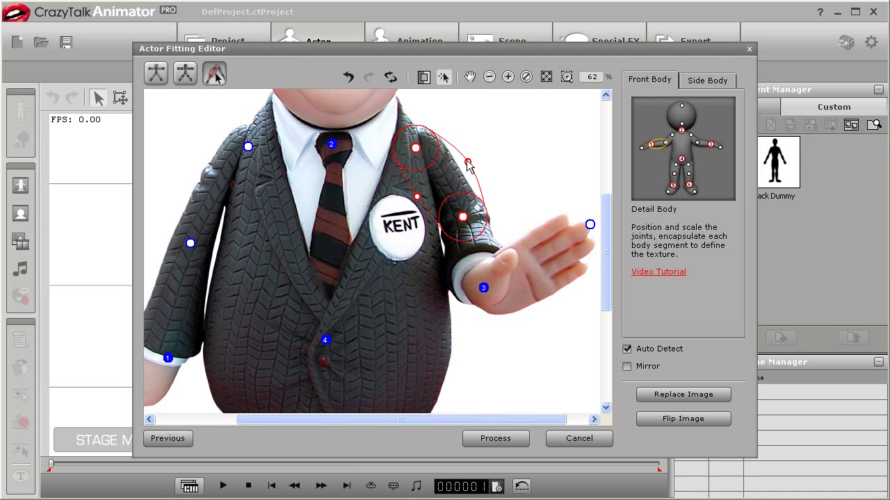
# - Fit the forearm and hand segments, lowering the hand joint and widening its capsule around the palm
pyautogui.click(484, 289)
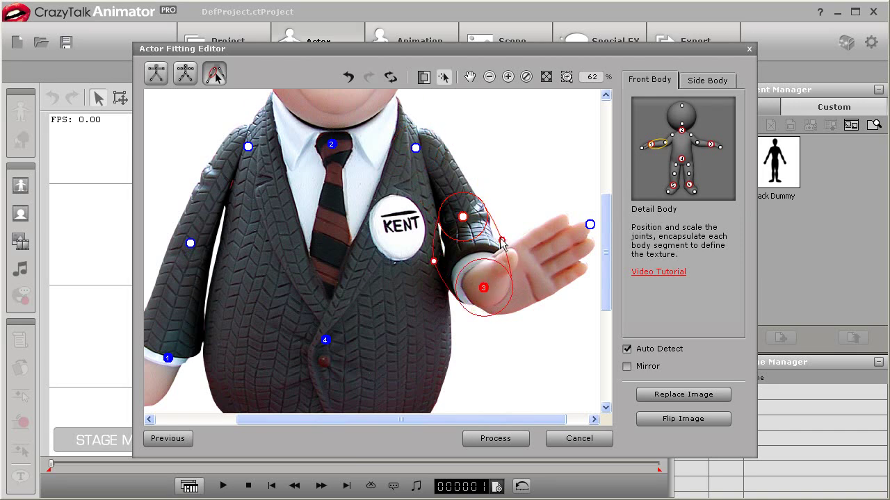
pyautogui.moveTo(504, 420); pyautogui.dragTo(551, 410)
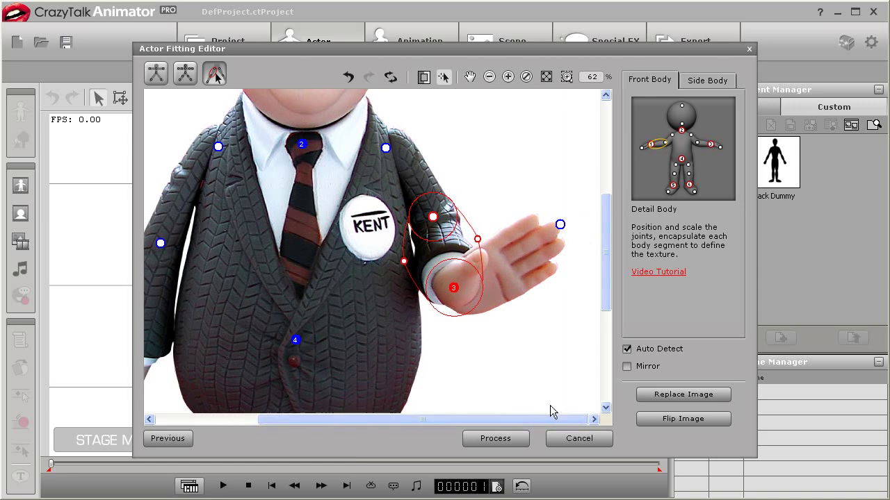
pyautogui.click(563, 217)
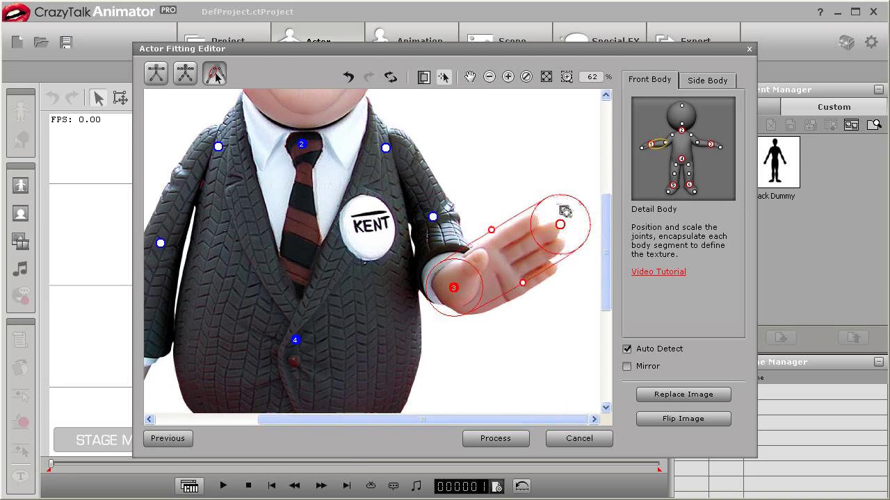
pyautogui.moveTo(561, 223); pyautogui.dragTo(560, 230)
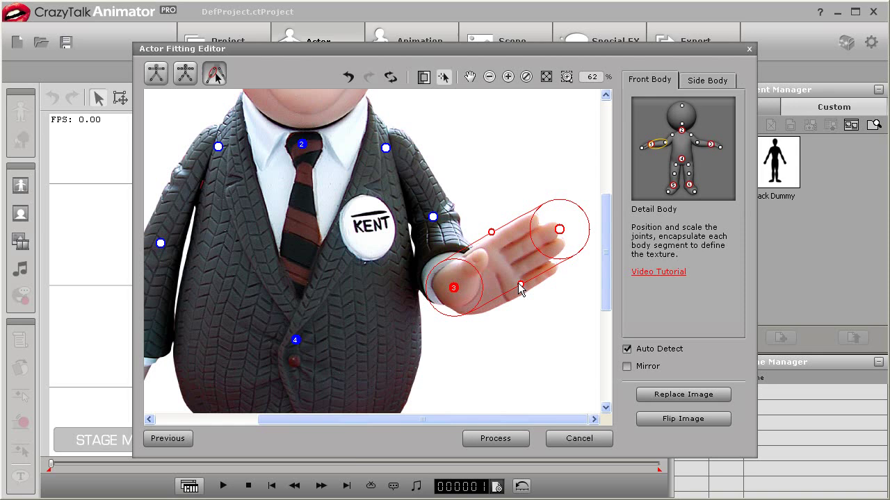
pyautogui.moveTo(520, 284); pyautogui.dragTo(535, 301)
pyautogui.moveTo(471, 420); pyautogui.dragTo(379, 423)
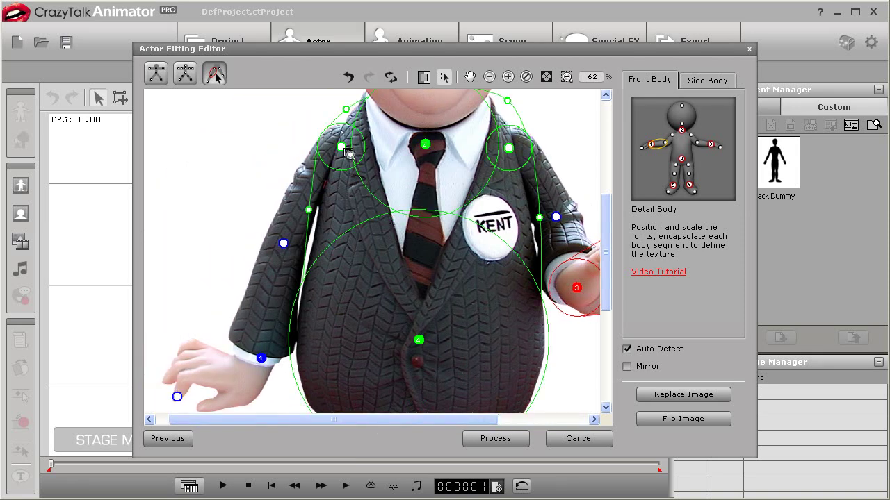
pyautogui.click(283, 245)
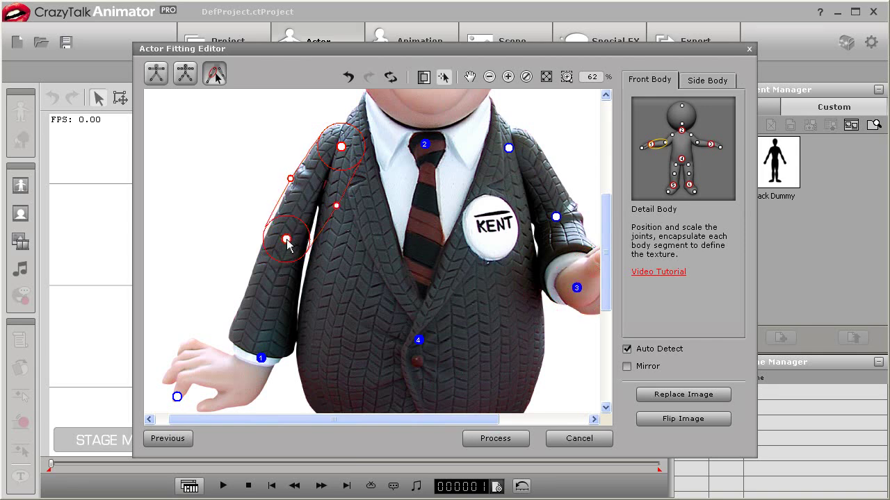
pyautogui.click(602, 171)
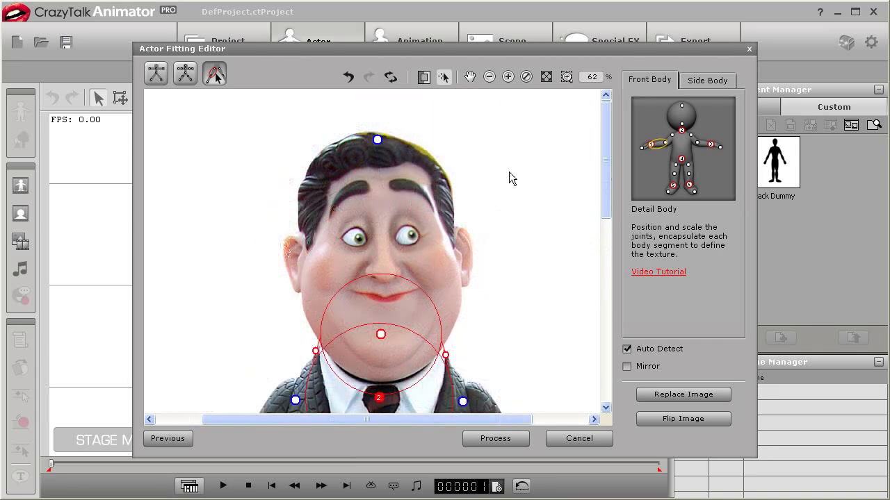
# - Enlarge the head outline on both sides to enclose the face, then nudge the left-foot capsule onto the shoe
pyautogui.moveTo(381, 142); pyautogui.dragTo(450, 99)
pyautogui.moveTo(379, 141); pyautogui.dragTo(379, 188)
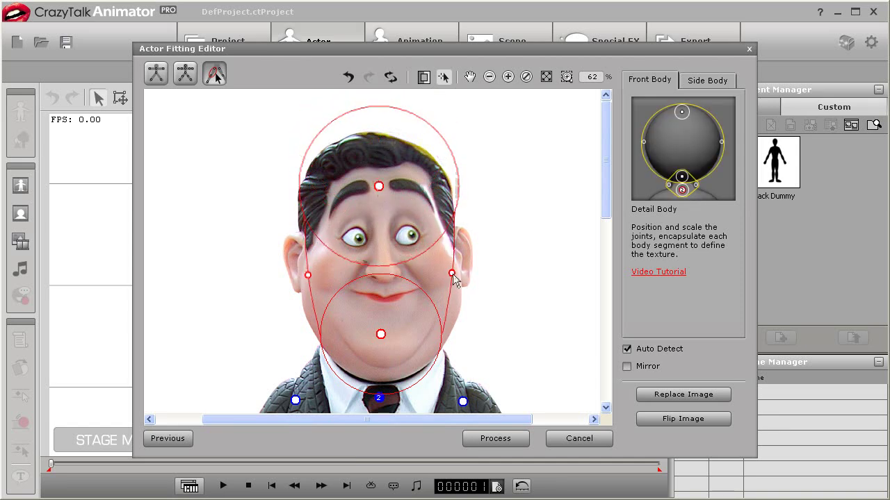
pyautogui.moveTo(453, 277); pyautogui.dragTo(485, 284)
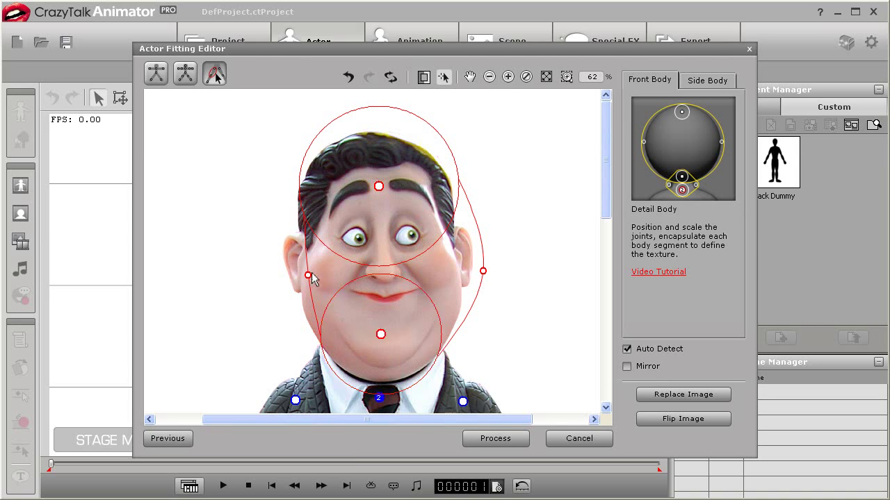
pyautogui.moveTo(310, 276); pyautogui.dragTo(272, 275)
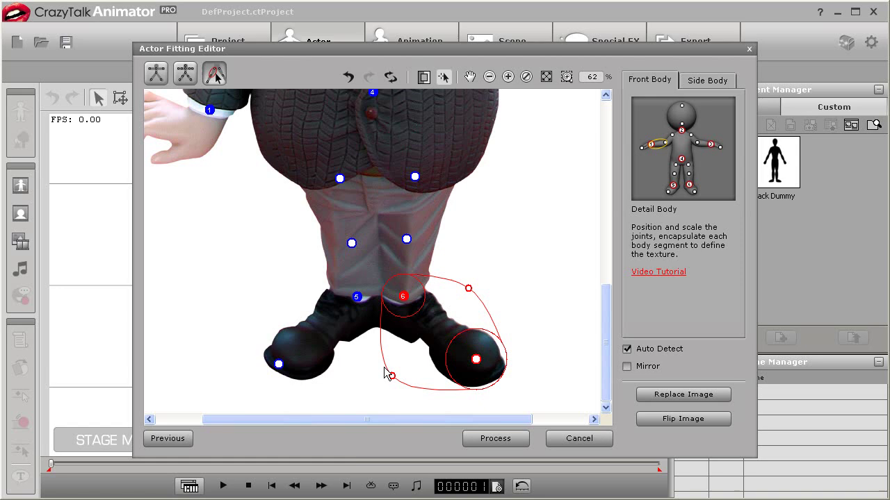
pyautogui.click(279, 363)
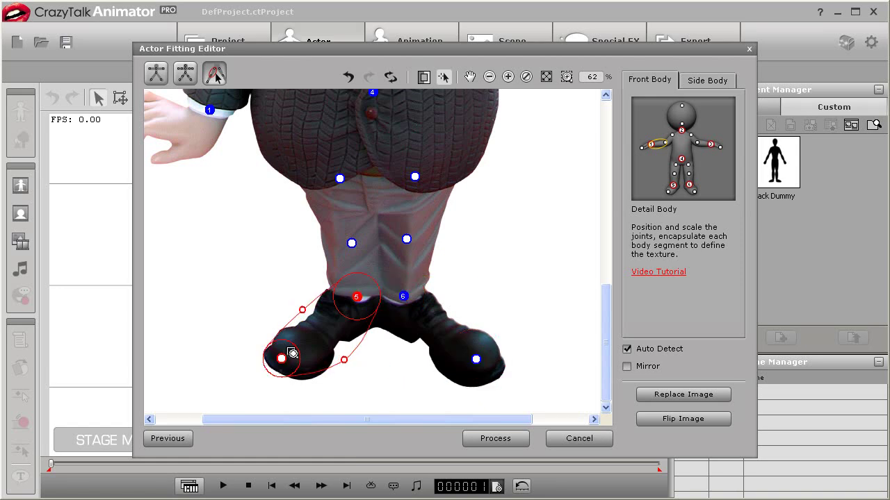
pyautogui.moveTo(296, 352)
pyautogui.mouseDown()
pyautogui.moveTo(284, 358)
pyautogui.moveTo(310, 354)
pyautogui.moveTo(288, 355)
pyautogui.moveTo(297, 355)
pyautogui.mouseUp()
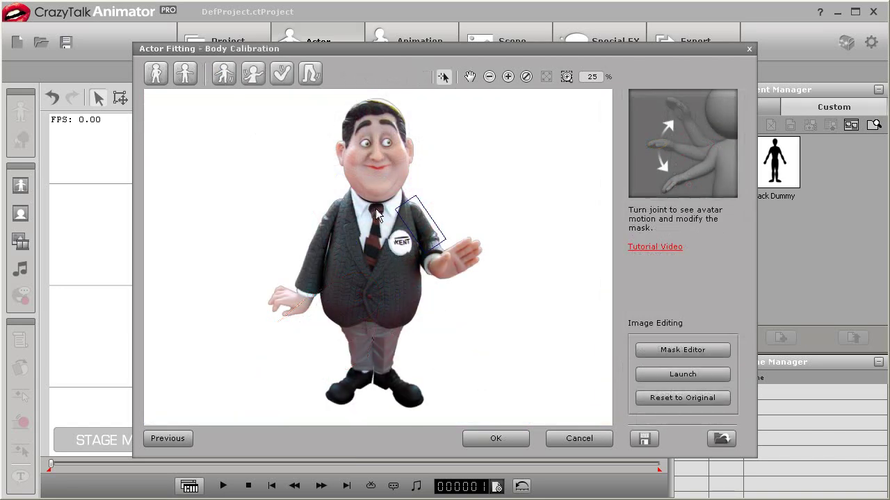
# - Rotate the upper arm to preview its mask, then launch Right Arm in Photoshop for editing
pyautogui.moveTo(331, 228); pyautogui.dragTo(282, 200)
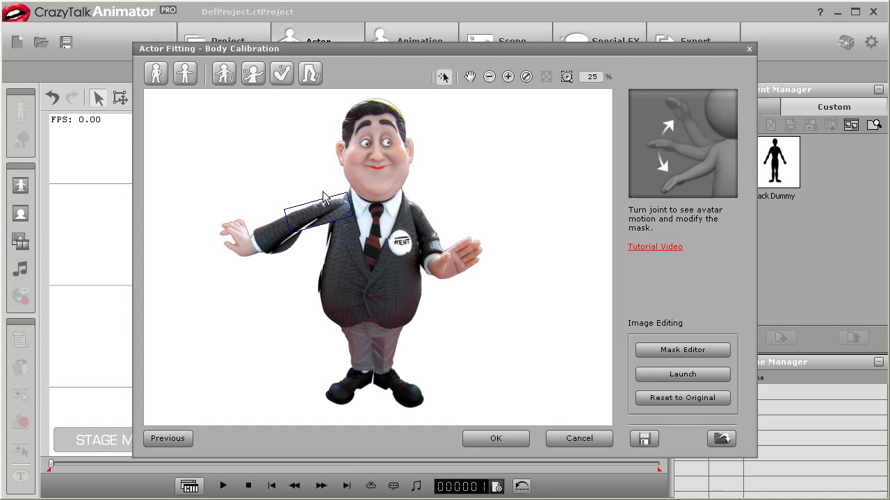
pyautogui.click(682, 374)
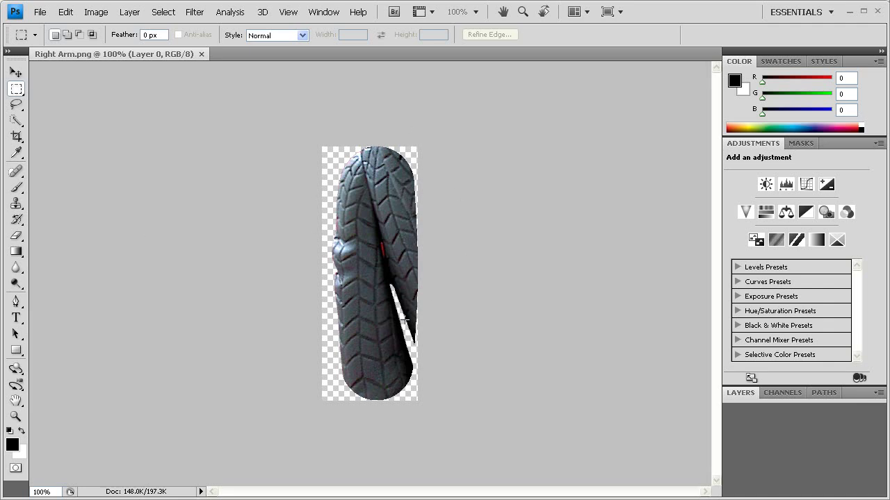
# - Zoom to 200% and trace a pen path around the unwanted right piece of the sleeve
pyautogui.click(15, 72)
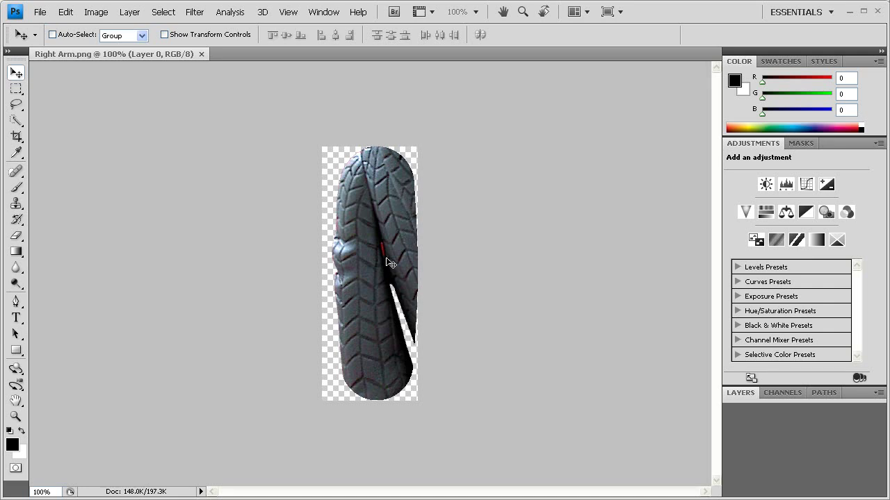
pyautogui.hotkey('ctrl', '+')
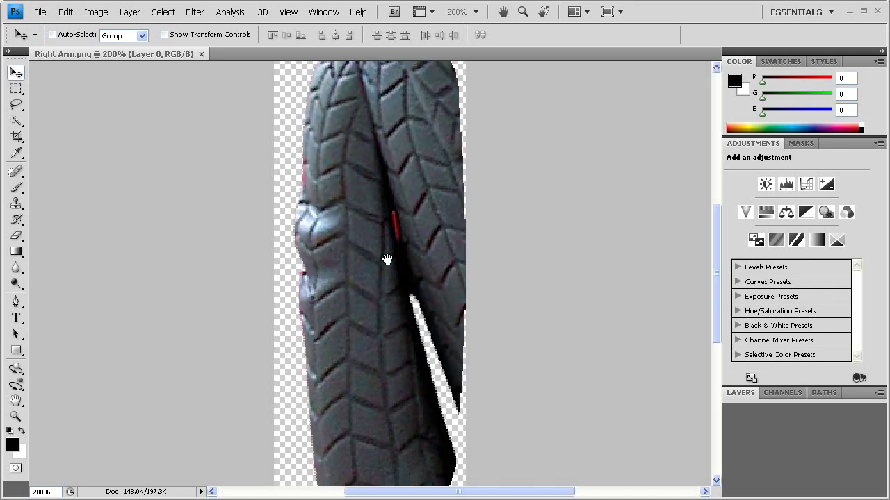
pyautogui.moveTo(387, 260); pyautogui.dragTo(372, 313)
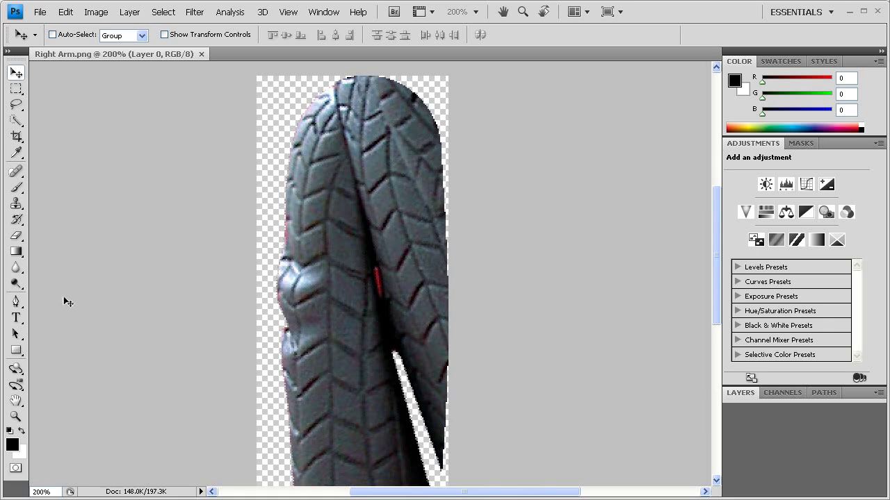
pyautogui.click(15, 300)
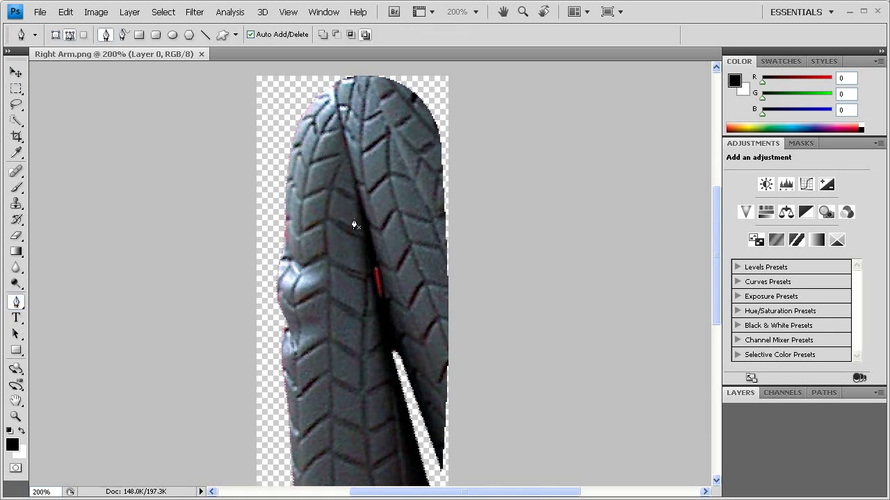
pyautogui.click(508, 127)
pyautogui.click(468, 105)
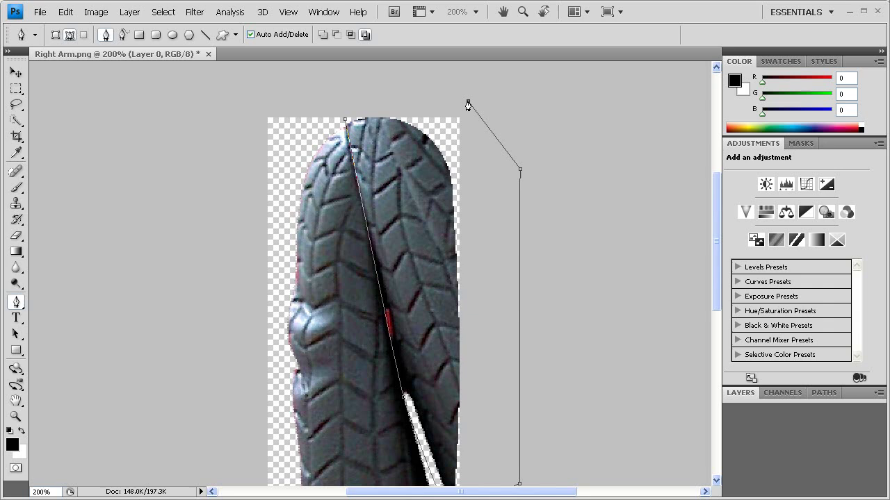
pyautogui.click(370, 91)
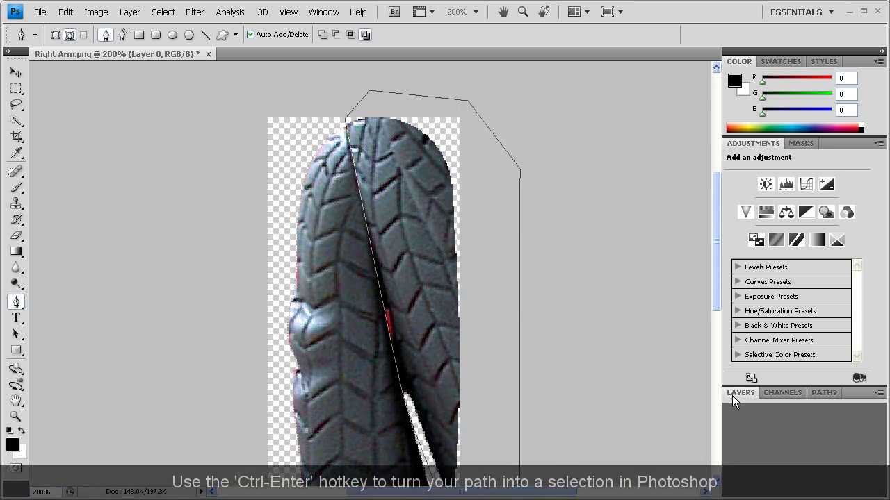
pyautogui.click(824, 393)
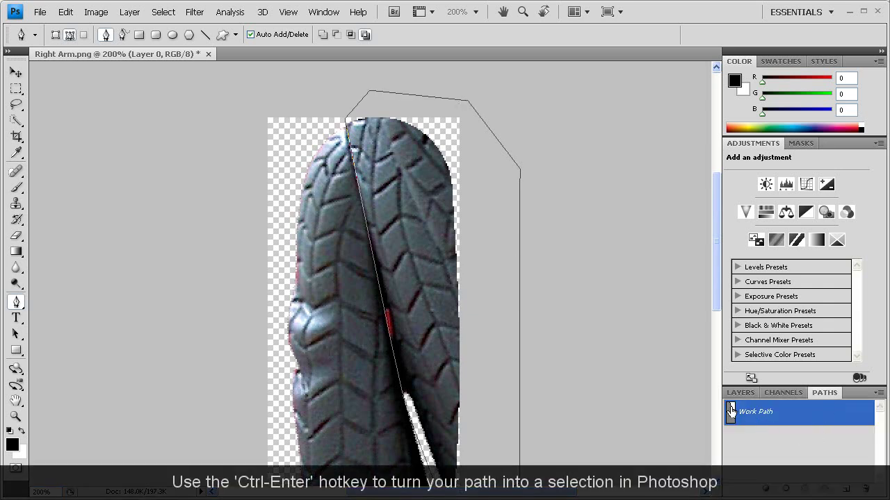
# - Delete the traced area, deselect, zoom back to 100% and save Right Arm.png
pyautogui.hotkey('ctrl', 'Return')
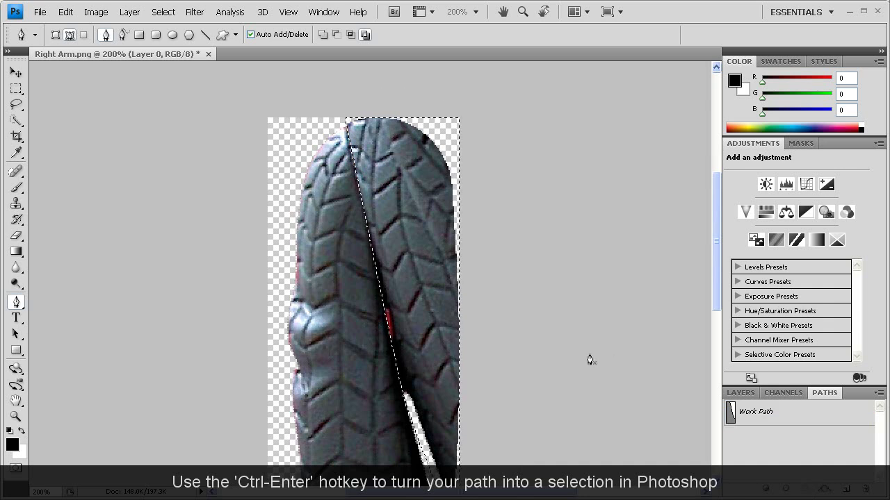
pyautogui.press('Delete')
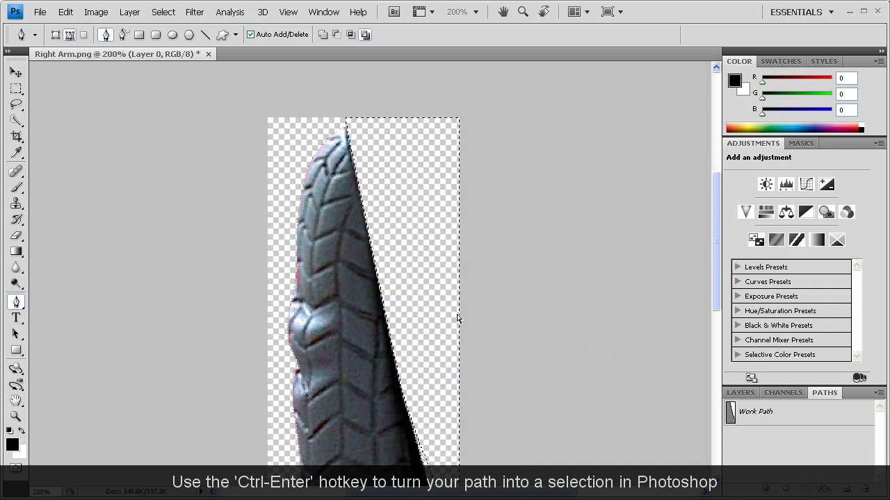
pyautogui.hotkey('ctrl', 'd')
pyautogui.click(16, 72)
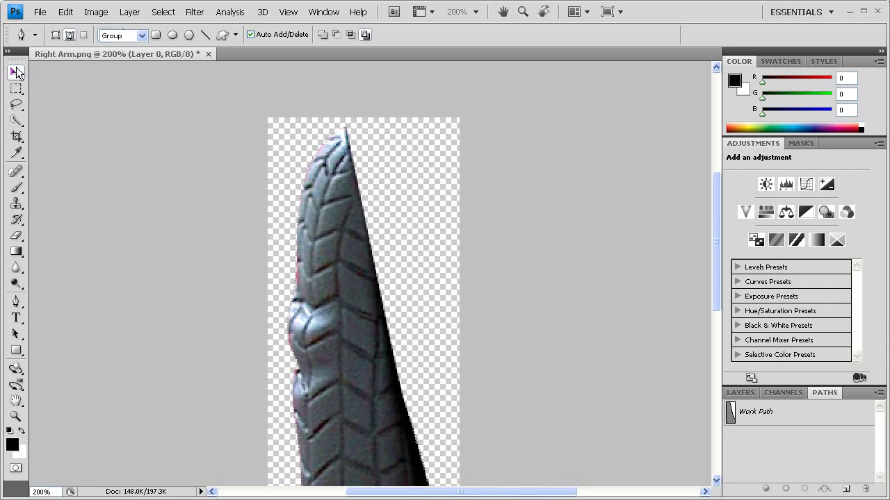
pyautogui.moveTo(342, 345); pyautogui.dragTo(325, 203)
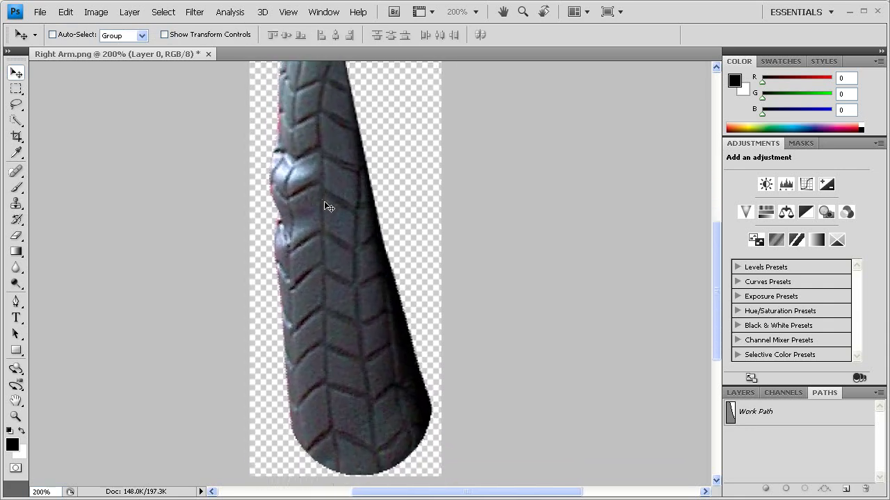
pyautogui.hotkey('ctrl', '-')
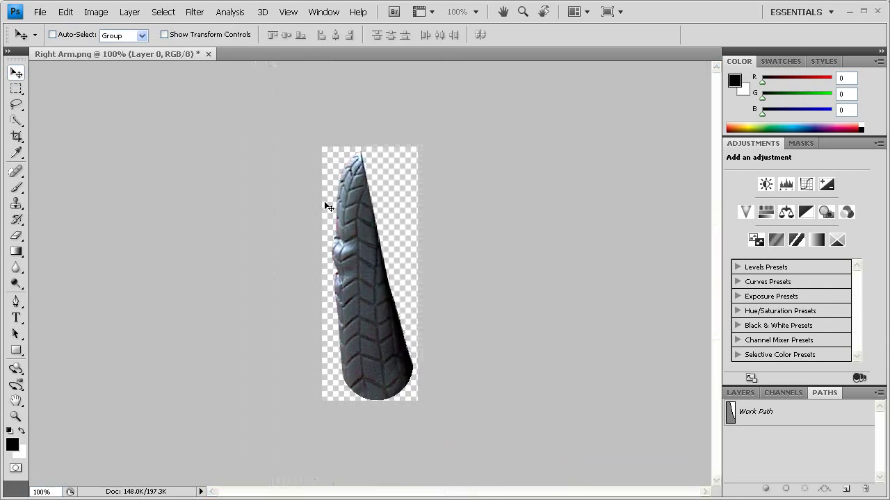
pyautogui.click(40, 11)
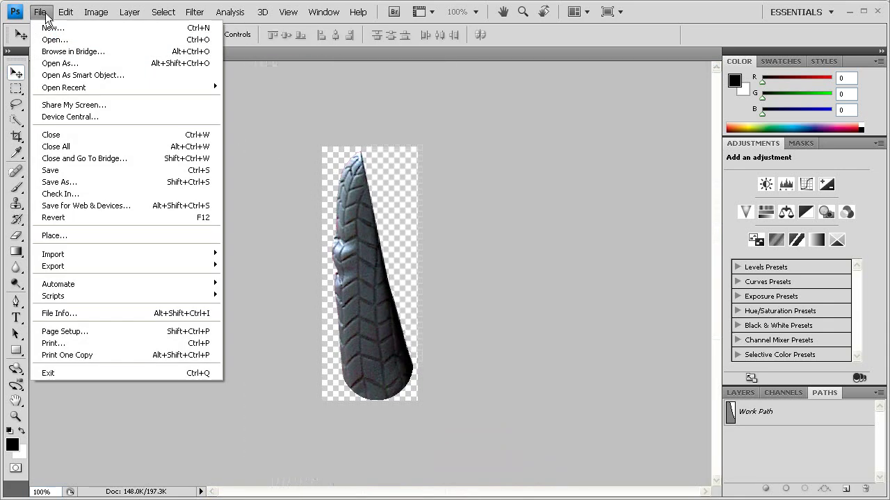
pyautogui.click(59, 173)
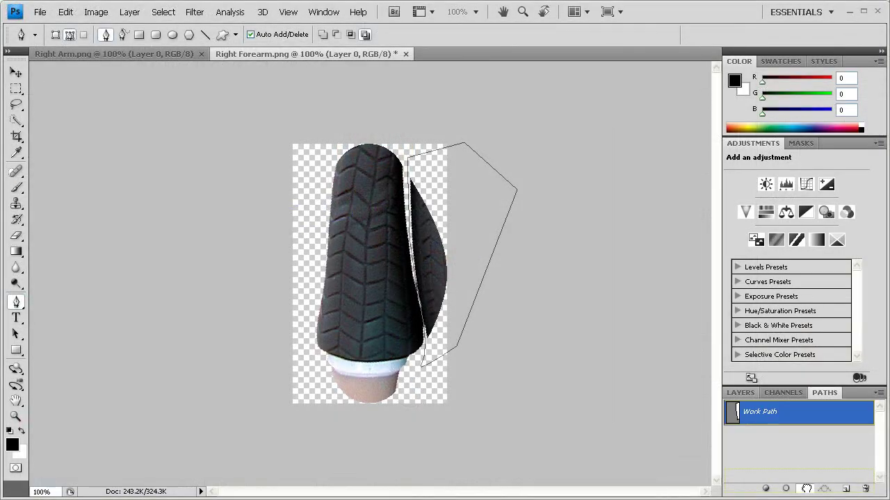
# - Remove the forearm's side sliver and draw an elliptical selection around its lower end
pyautogui.click(748, 434)
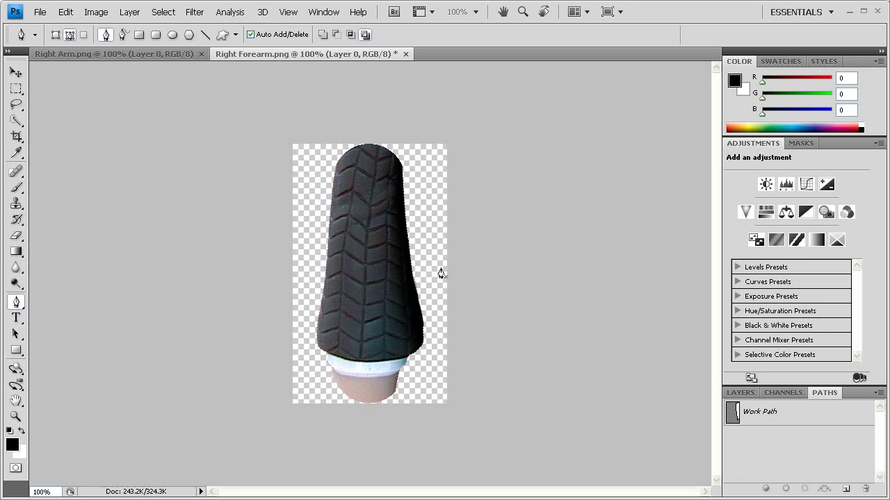
pyautogui.click(16, 88)
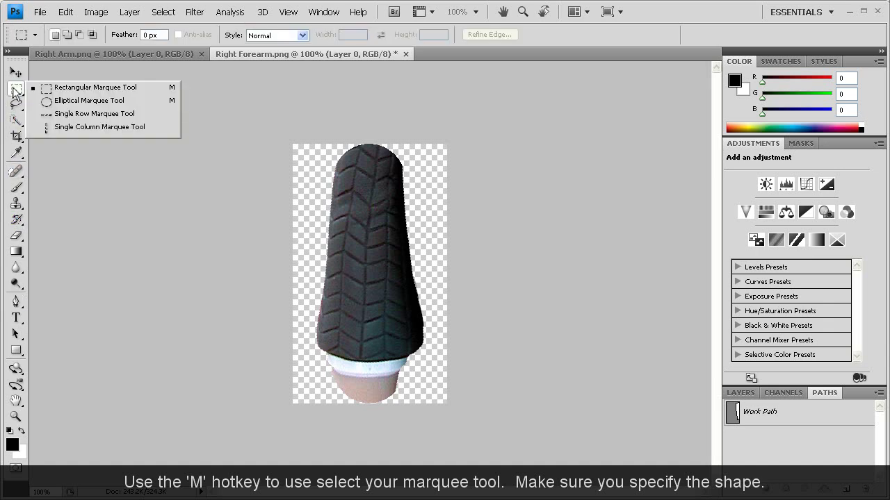
pyautogui.click(89, 101)
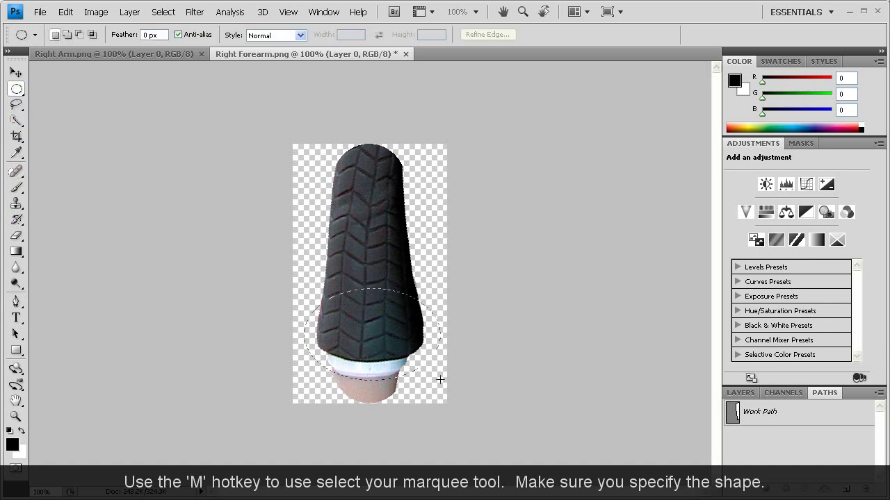
pyautogui.moveTo(440, 379); pyautogui.dragTo(439, 378)
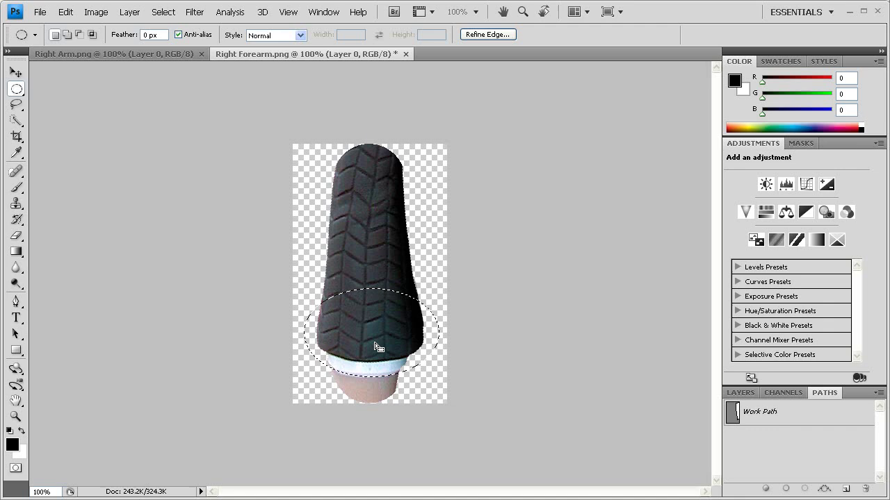
pyautogui.moveTo(376, 347); pyautogui.dragTo(374, 344)
# - Invert the selection and erase the pink skin below the cuff with a size-35 eraser
pyautogui.hotkey('ctrl', 'shift', 'i')
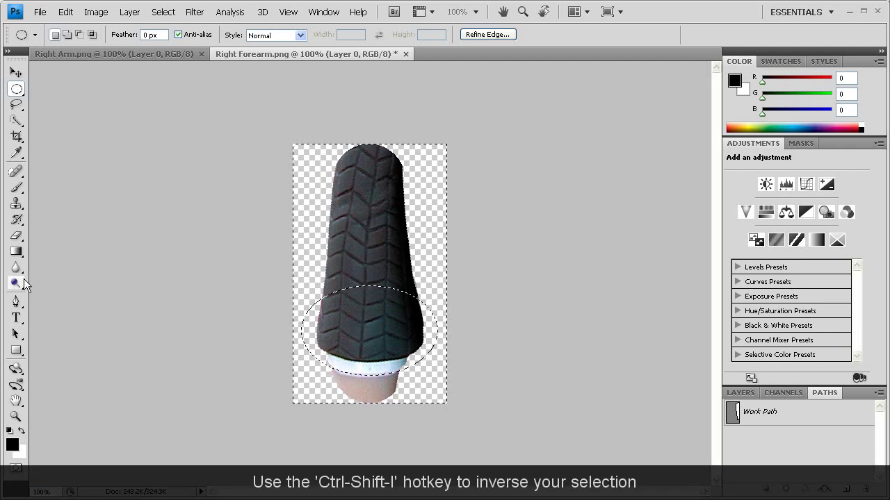
pyautogui.click(16, 236)
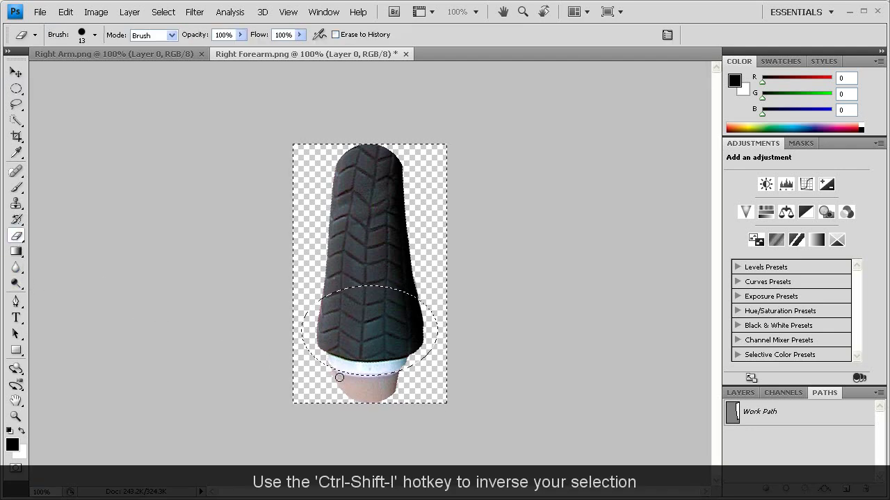
pyautogui.press(']')
pyautogui.press(']')
pyautogui.press(']')
pyautogui.press(']')
pyautogui.press(']')
pyautogui.moveTo(340, 381)
pyautogui.mouseDown()
pyautogui.moveTo(332, 376)
pyautogui.moveTo(400, 375)
pyautogui.moveTo(358, 392)
pyautogui.mouseUp()
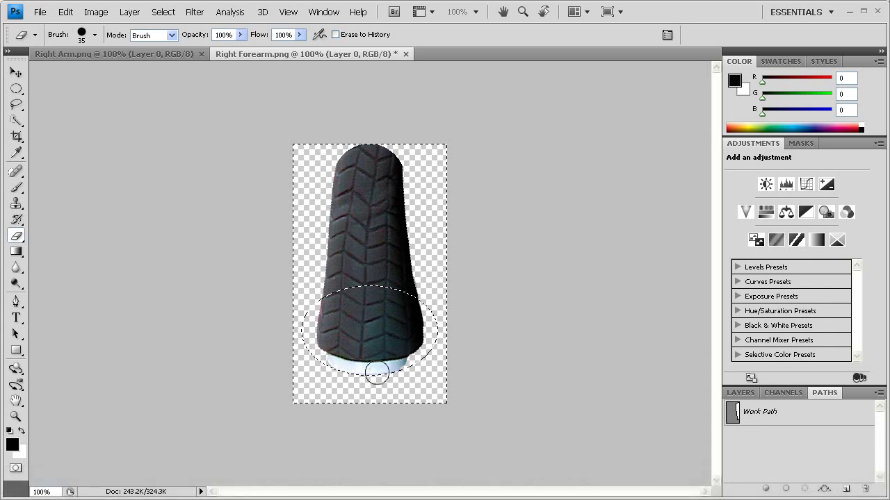
pyautogui.hotkey('ctrl', 'd')
pyautogui.click(16, 72)
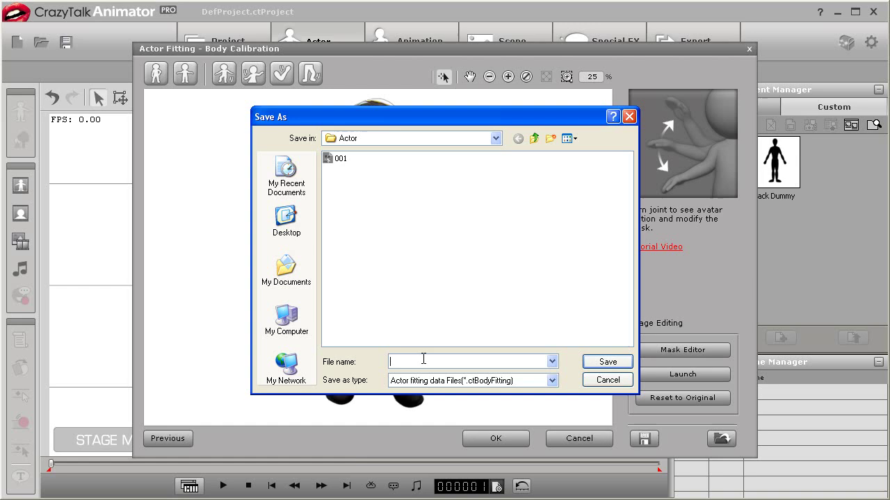
# - Save the actor fitting data under the file name Kent_01
pyautogui.write('Ken')
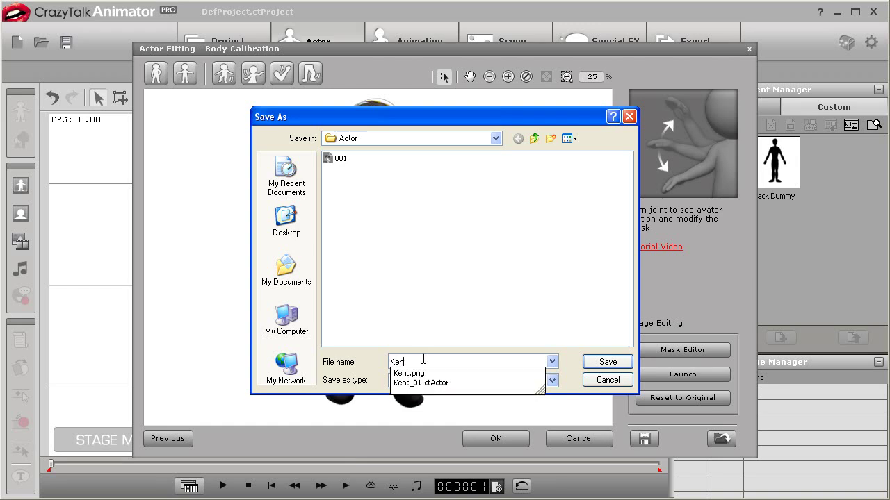
pyautogui.write('t_01')
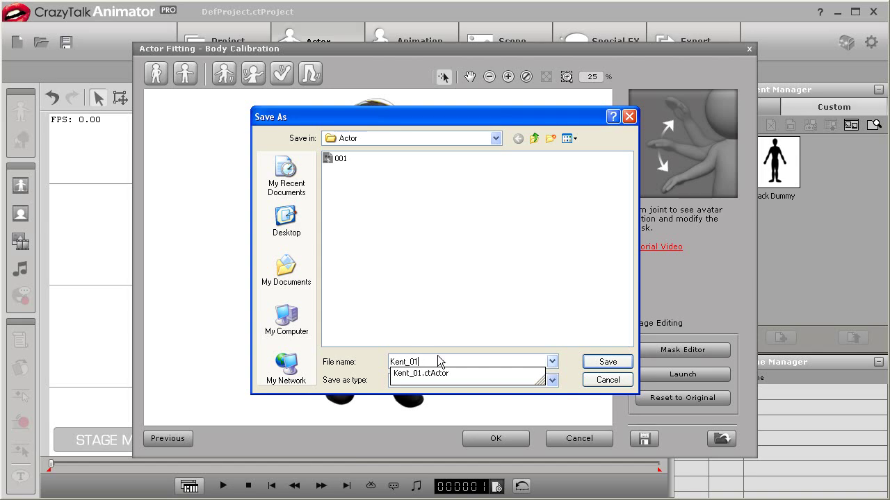
pyautogui.press('Escape')
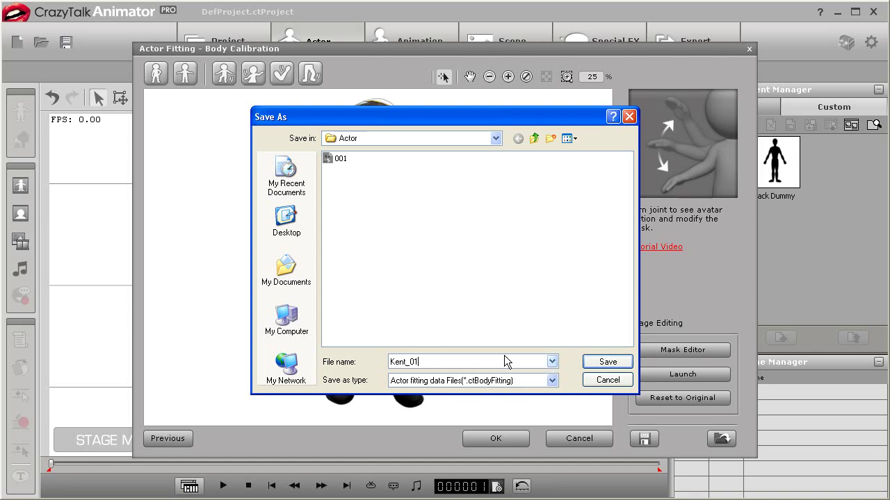
pyautogui.click(598, 364)
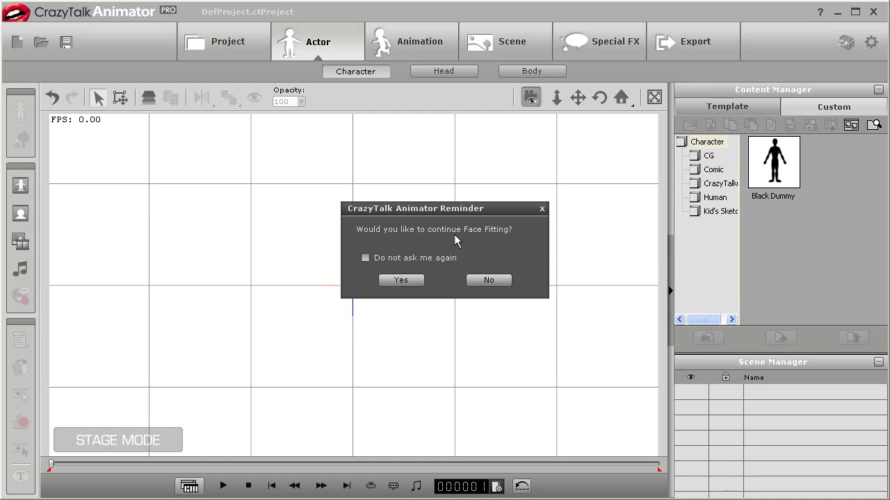
# - Skip face fitting permanently, then test-rotate the Kent actor's left arm upward in Composer
pyautogui.click(367, 258)
pyautogui.click(482, 282)
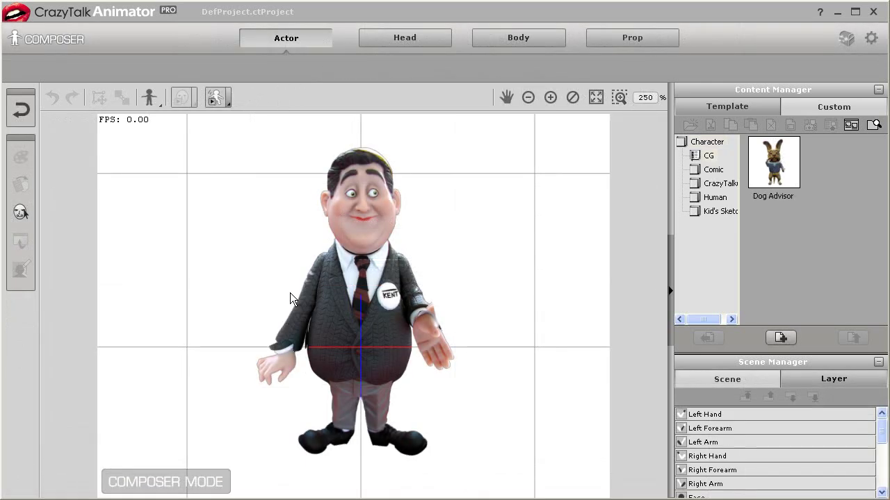
pyautogui.click(403, 269)
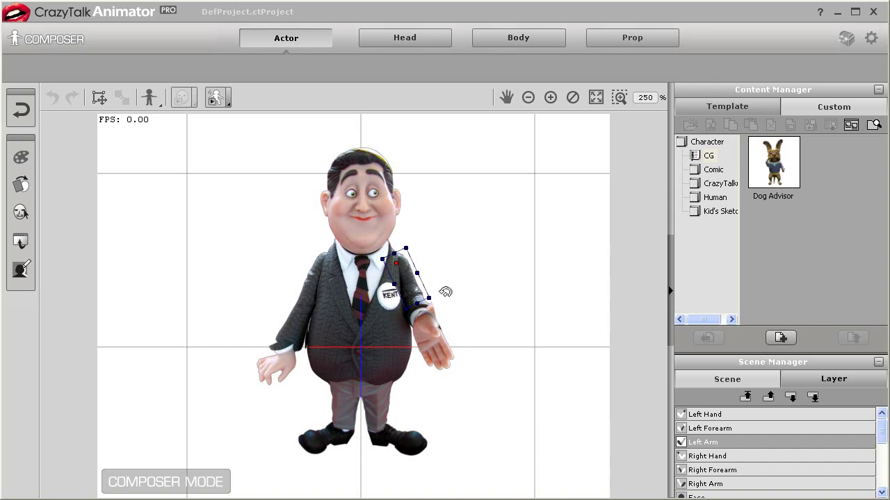
pyautogui.moveTo(445, 292); pyautogui.dragTo(452, 250)
# - Send Left Arm.png to Photoshop and delete its left strip using a Pen-traced selection
pyautogui.click(20, 241)
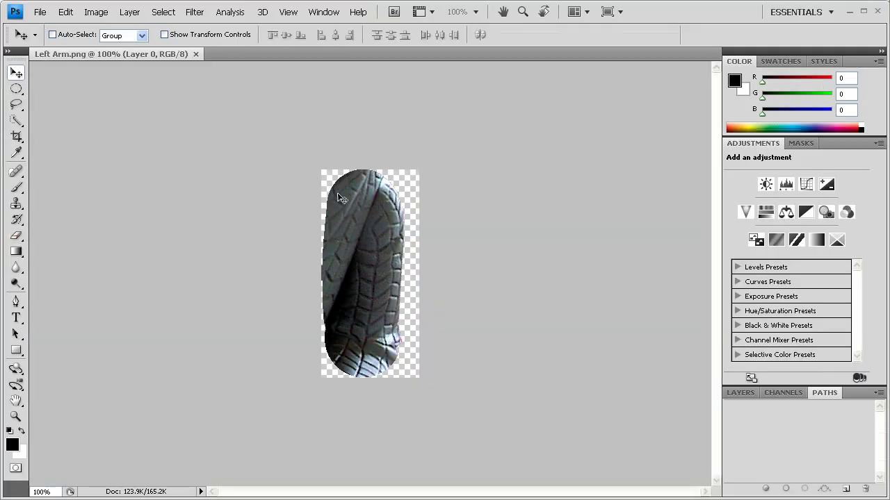
pyautogui.click(16, 301)
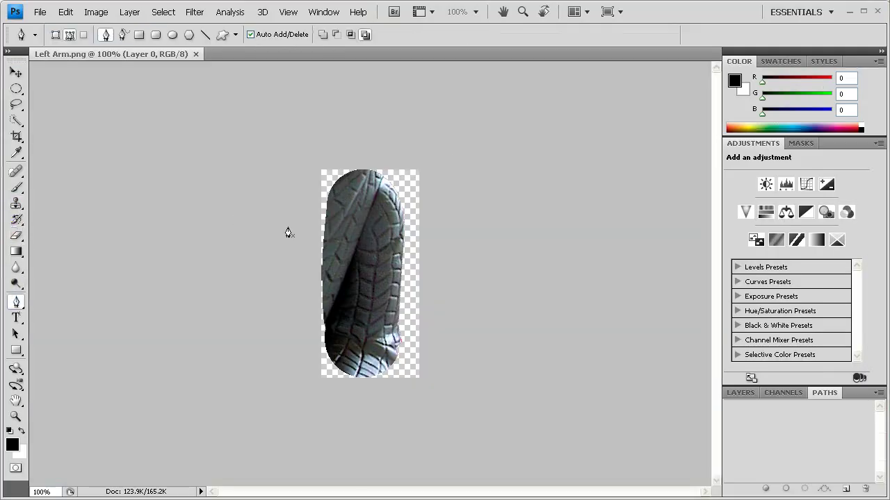
pyautogui.click(390, 159)
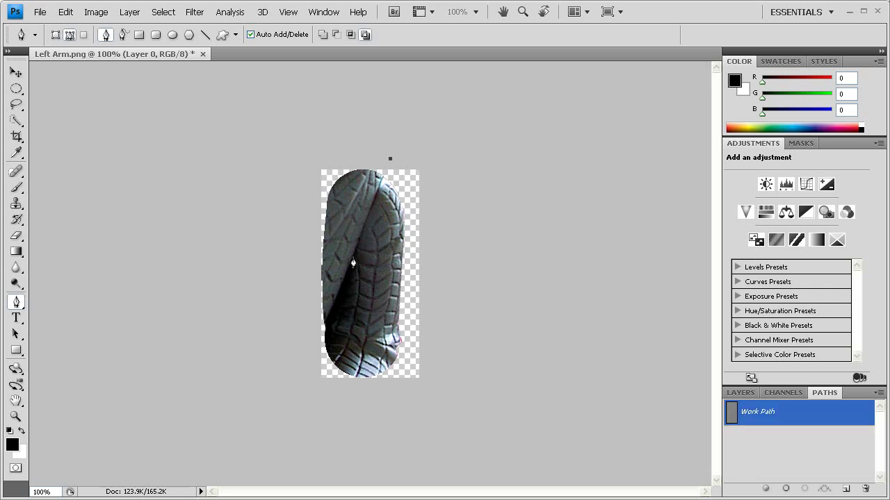
pyautogui.moveTo(324, 328); pyautogui.dragTo(316, 342)
pyautogui.click(280, 355)
pyautogui.click(250, 179)
pyautogui.click(328, 120)
pyautogui.moveTo(721, 411); pyautogui.dragTo(805, 489)
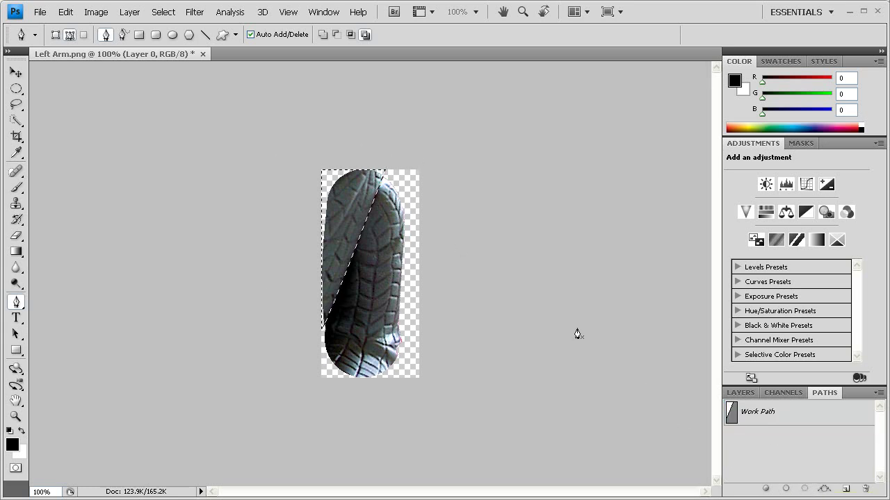
pyautogui.press('Delete')
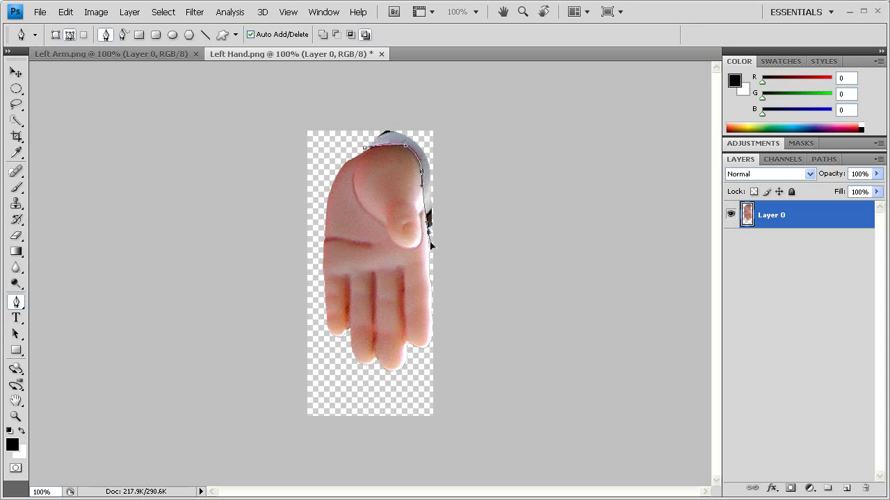
# - Pen-trace the dark top-right edge of Left Hand.png, load it as a selection, delete it and deselect
pyautogui.click(478, 141)
pyautogui.click(398, 97)
pyautogui.click(341, 145)
pyautogui.click(824, 159)
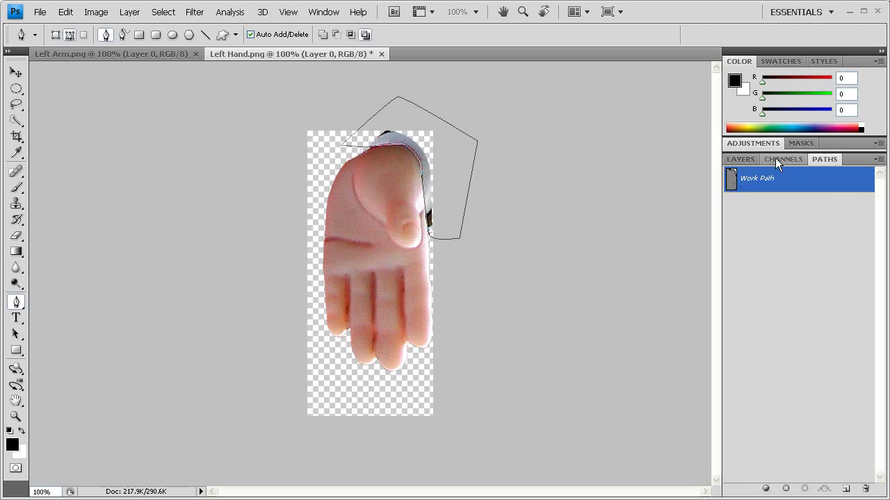
pyautogui.moveTo(790, 184); pyautogui.dragTo(806, 489)
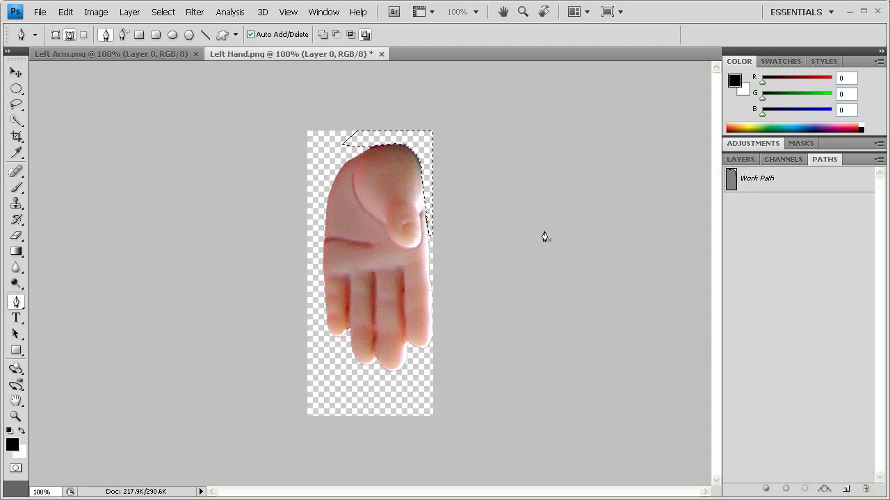
pyautogui.hotkey('ctrl', 'd')
pyautogui.click(16, 236)
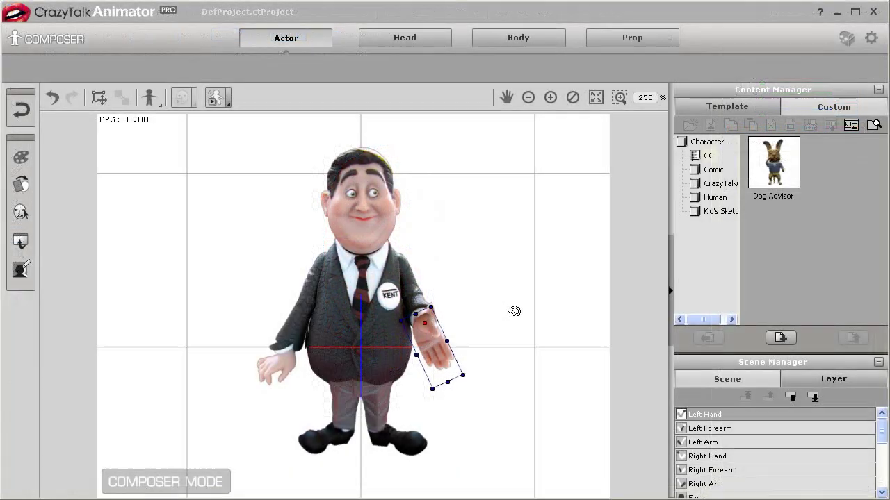
# - Rotate the left hand to check its cleanup, then send Left Forearm.png to Photoshop
pyautogui.moveTo(512, 310); pyautogui.dragTo(423, 297)
pyautogui.click(711, 429)
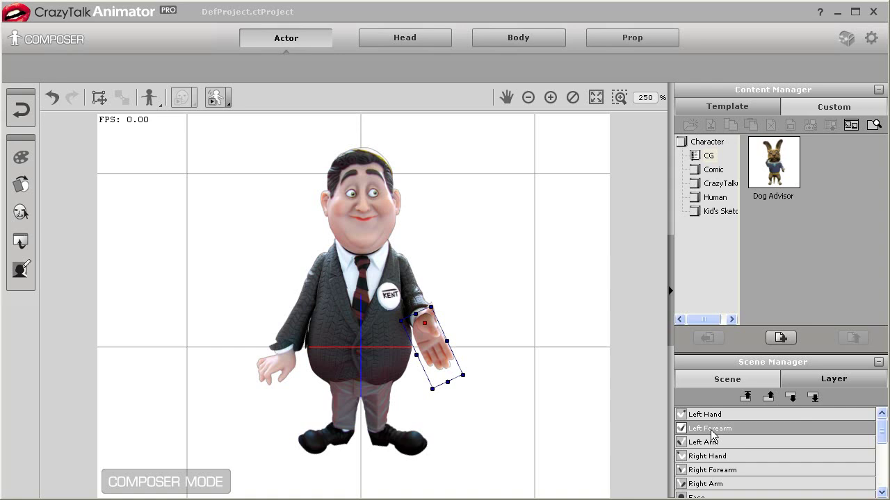
pyautogui.click(21, 241)
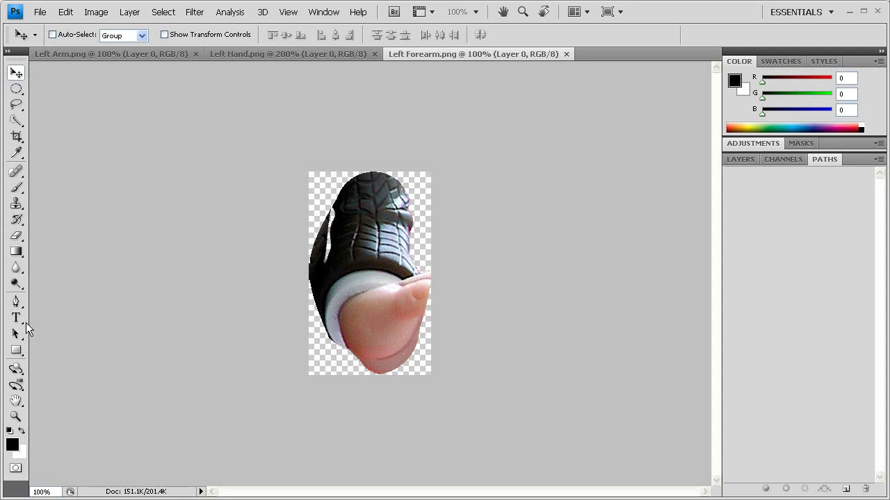
# - Zoom in, select the forearm's lower cuff with an oval marquee and lighten it with Dodge
pyautogui.click(16, 301)
pyautogui.click(328, 197)
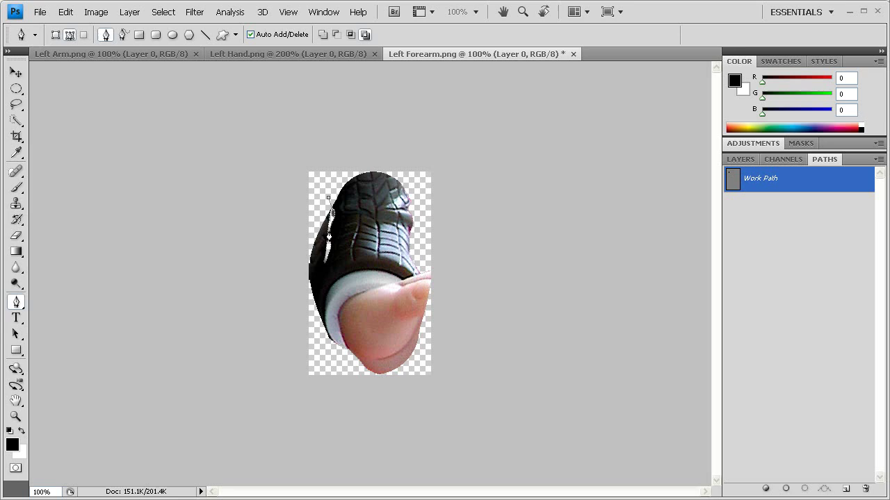
pyautogui.press('Escape')
pyautogui.hotkey('ctrl', '+')
pyautogui.press('e')
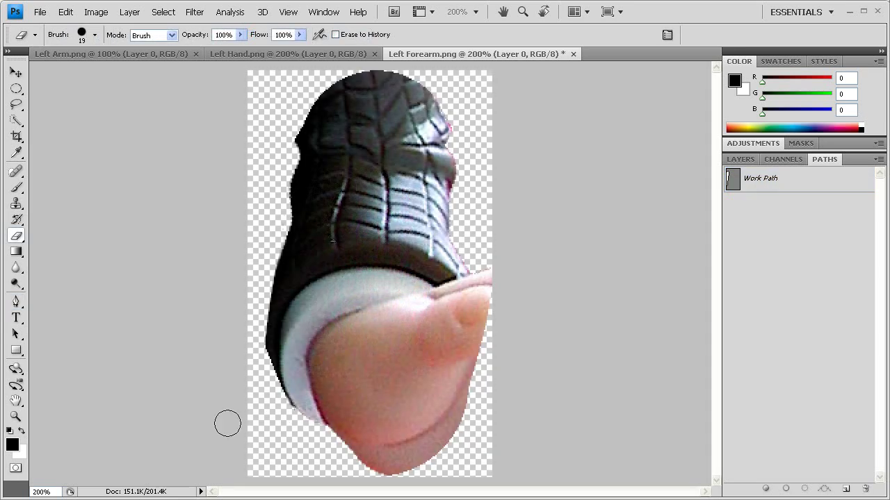
pyautogui.click(16, 89)
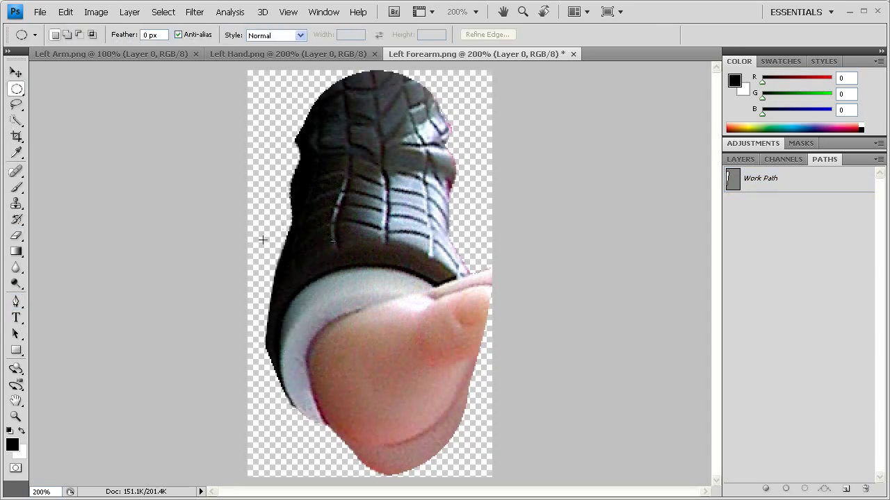
pyautogui.moveTo(410, 401); pyautogui.dragTo(459, 431)
pyautogui.moveTo(403, 384); pyautogui.dragTo(407, 354)
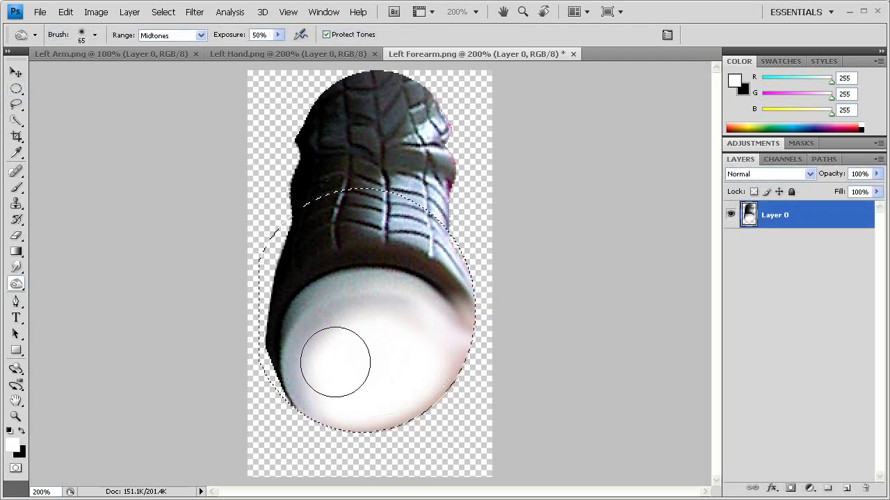
pyautogui.moveTo(338, 363)
pyautogui.mouseDown()
pyautogui.moveTo(359, 340)
pyautogui.moveTo(328, 392)
pyautogui.moveTo(324, 385)
pyautogui.moveTo(363, 422)
pyautogui.mouseUp()
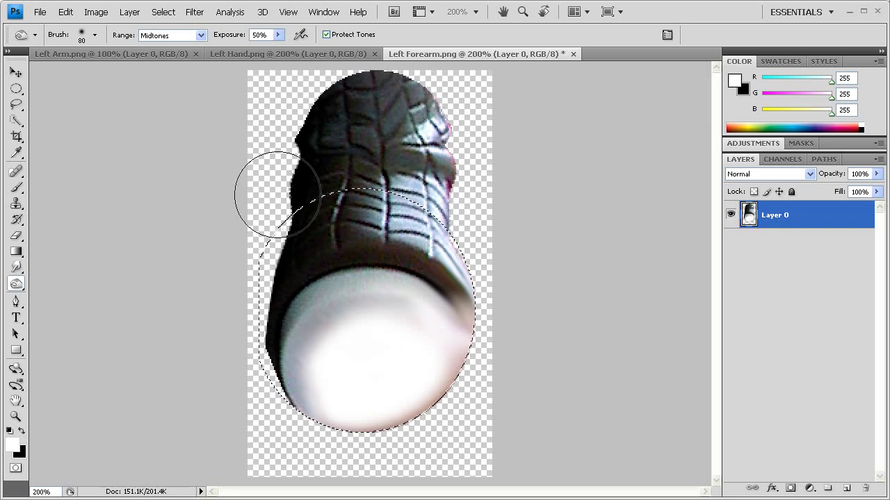
# - Sample the grey sleeve colour and brush the selected cuff flat grey
pyautogui.click(17, 188)
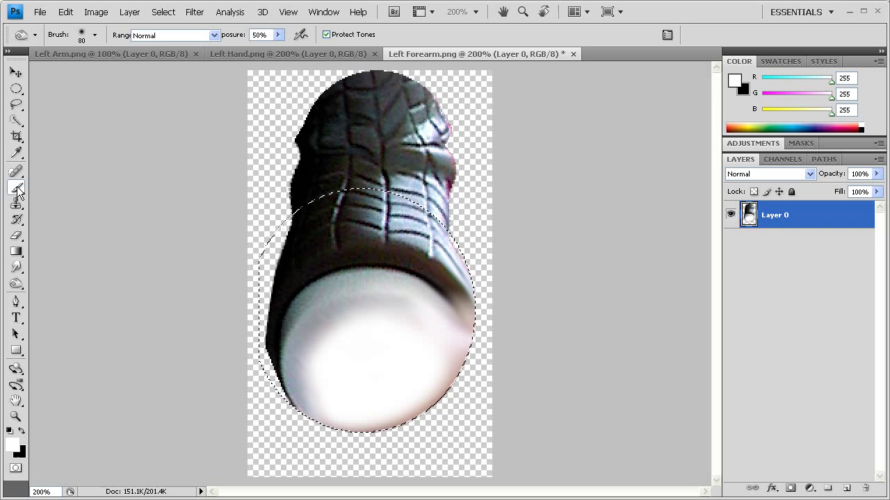
pyautogui.keyDown('alt'); pyautogui.click(341, 311); pyautogui.keyUp('alt')
pyautogui.click(332, 346)
pyautogui.moveTo(331, 346)
pyautogui.mouseDown()
pyautogui.moveTo(317, 383)
pyautogui.moveTo(350, 412)
pyautogui.moveTo(433, 395)
pyautogui.moveTo(453, 367)
pyautogui.moveTo(407, 396)
pyautogui.moveTo(363, 368)
pyautogui.moveTo(387, 338)
pyautogui.moveTo(415, 358)
pyautogui.moveTo(399, 322)
pyautogui.moveTo(333, 351)
pyautogui.moveTo(399, 366)
pyautogui.moveTo(322, 372)
pyautogui.moveTo(389, 338)
pyautogui.moveTo(480, 396)
pyautogui.moveTo(397, 347)
pyautogui.mouseUp()
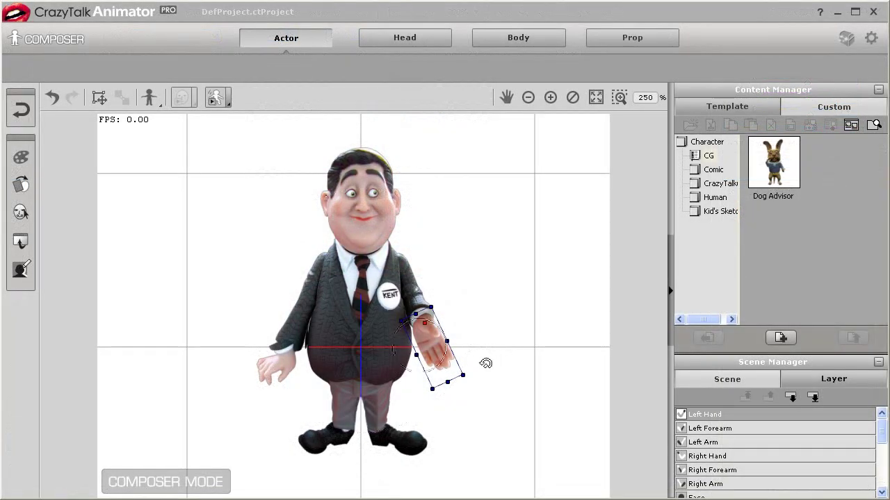
# - Test-rotate the left hand and forearm, undo the forearm swing, and zoom in on the character
pyautogui.moveTo(487, 361); pyautogui.dragTo(410, 185)
pyautogui.click(718, 429)
pyautogui.hotkey('ctrl', 'z')
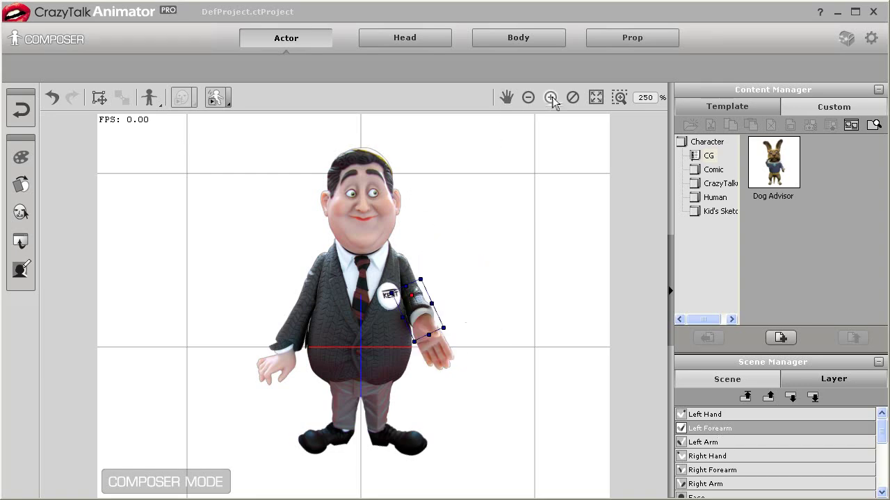
pyautogui.click(550, 98)
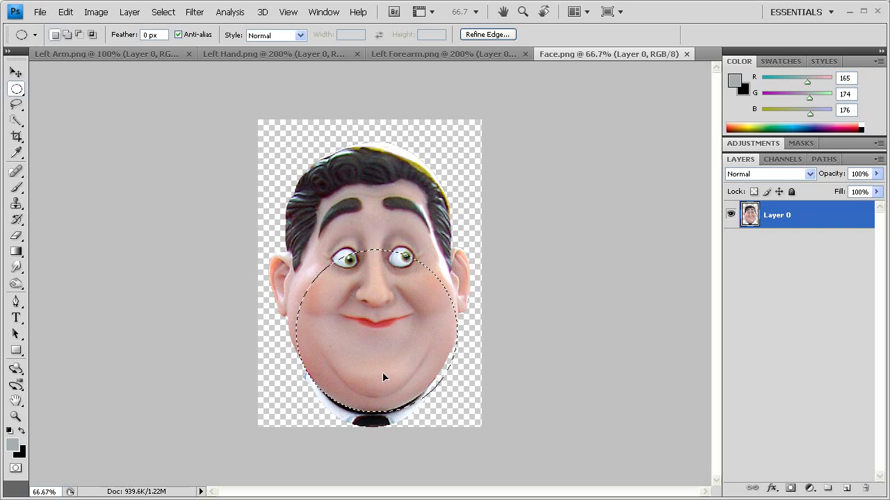
# - Invert the face selection and erase the white collar below the chin with an enlarged eraser
pyautogui.hotkey('ctrl', 'shift', 'i')
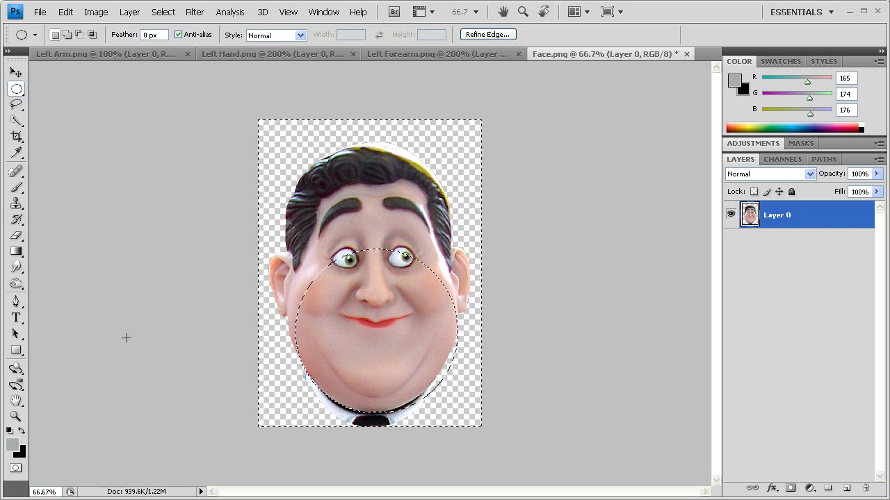
pyautogui.click(16, 235)
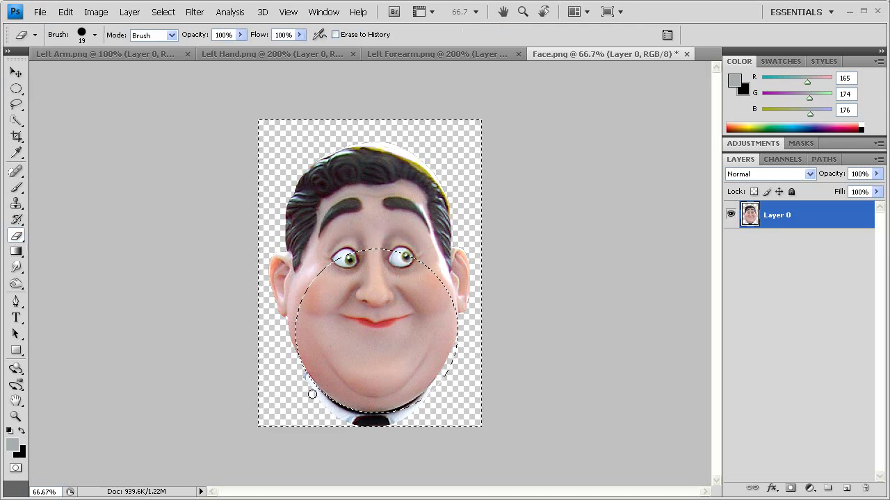
pyautogui.press(']')
pyautogui.press(']')
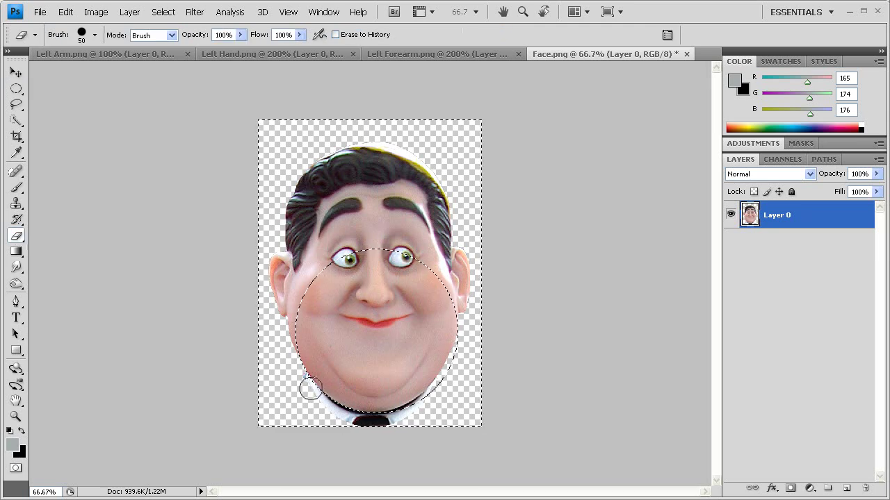
pyautogui.press(']')
pyautogui.moveTo(324, 403)
pyautogui.mouseDown()
pyautogui.moveTo(389, 449)
pyautogui.moveTo(356, 447)
pyautogui.moveTo(391, 447)
pyautogui.mouseUp()
# - Zoom in and trace a Pen path around the chin and up the right jawline
pyautogui.scroll(2, 335, 411)
pyautogui.press('p')
pyautogui.click(155, 299)
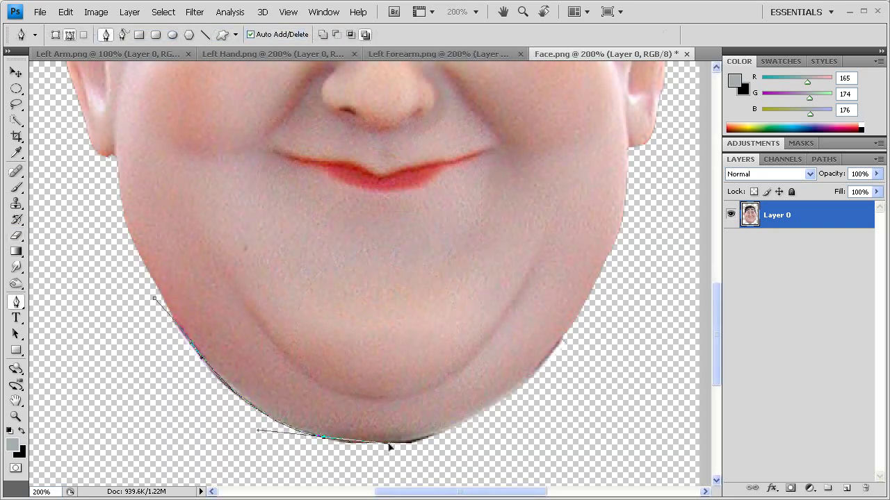
pyautogui.moveTo(442, 435); pyautogui.dragTo(482, 415)
pyautogui.moveTo(574, 323); pyautogui.dragTo(608, 264)
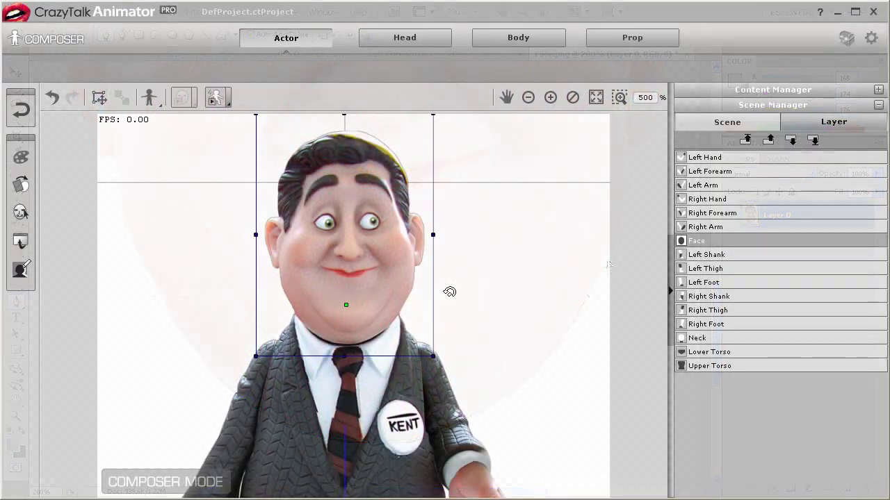
# - Tilt the Face part to see how the head pivots on the body
pyautogui.moveTo(461, 215); pyautogui.dragTo(349, 261)
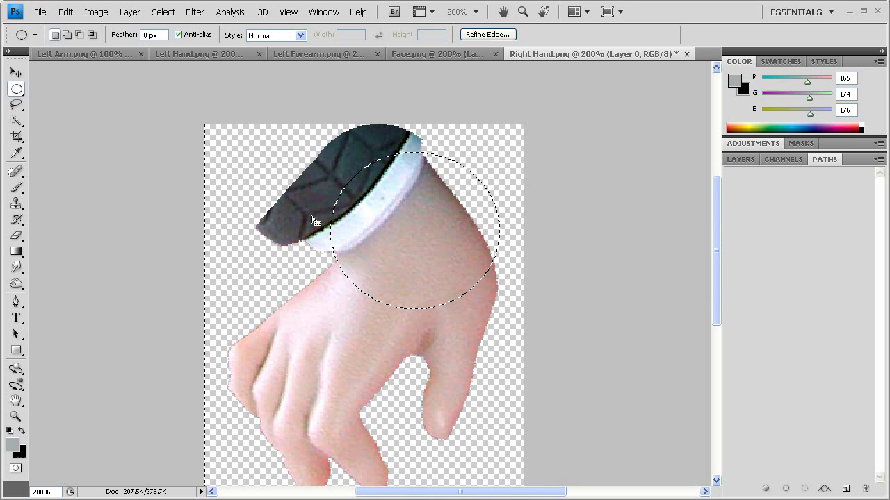
# - Erase the dark sleeve scrap beside the Right Hand cuff and deselect
pyautogui.click(16, 235)
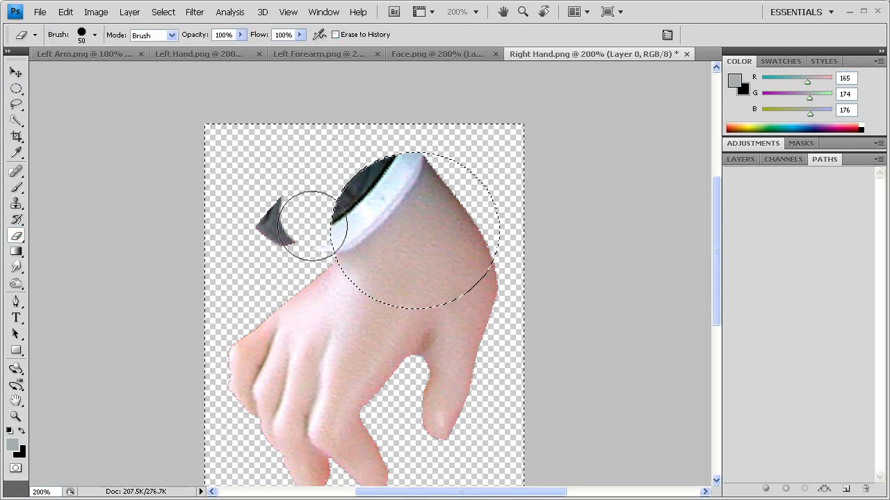
pyautogui.moveTo(314, 231); pyautogui.dragTo(275, 200)
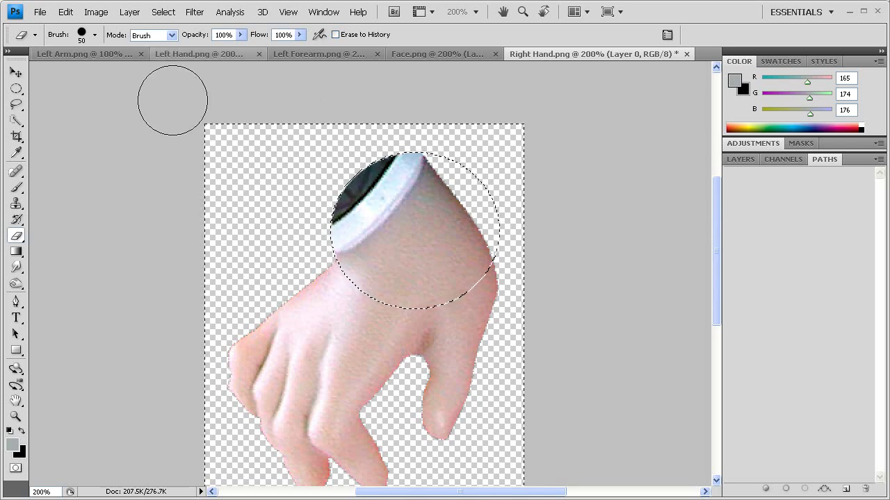
pyautogui.hotkey('ctrl', 'd')
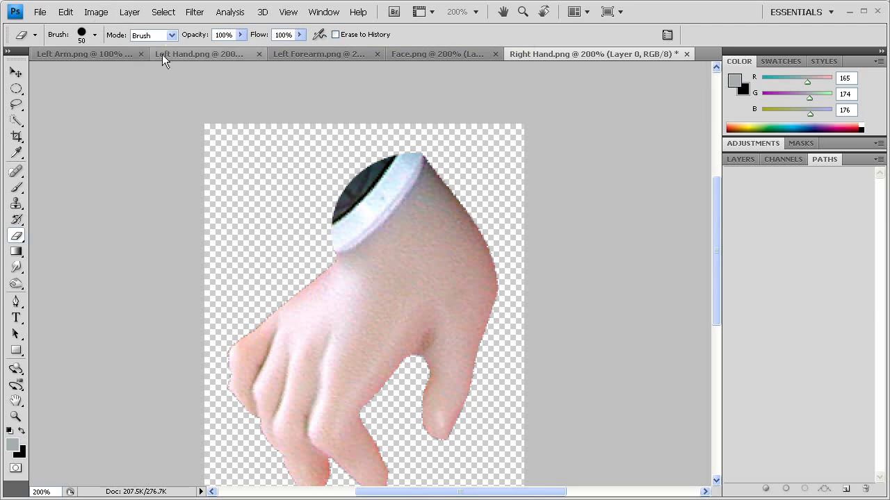
# - Load the Layer 0 hand outline as a selection and smudge the wrist cuff into skin tone
pyautogui.click(740, 159)
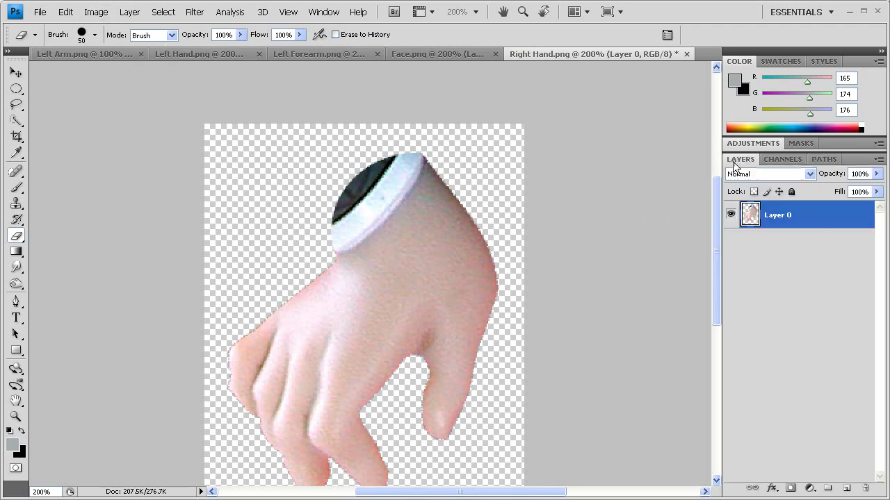
pyautogui.keyDown('ctrl'); pyautogui.click(751, 215); pyautogui.keyUp('ctrl')
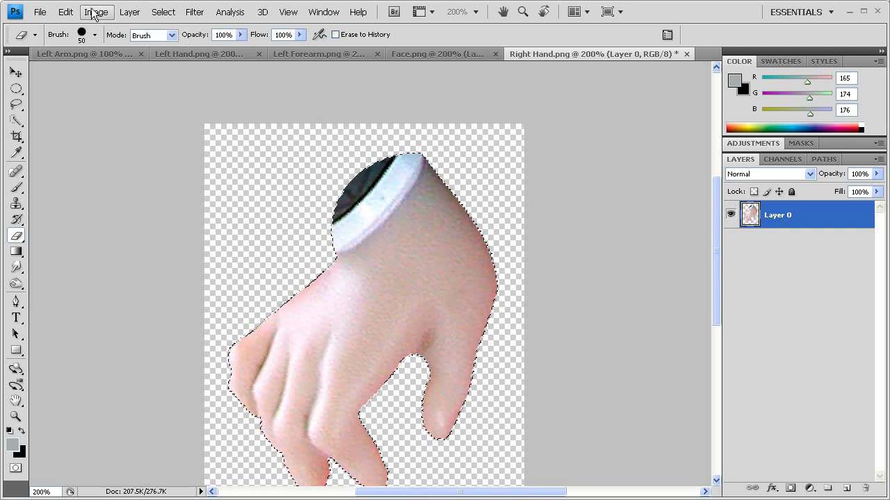
pyautogui.press('r')
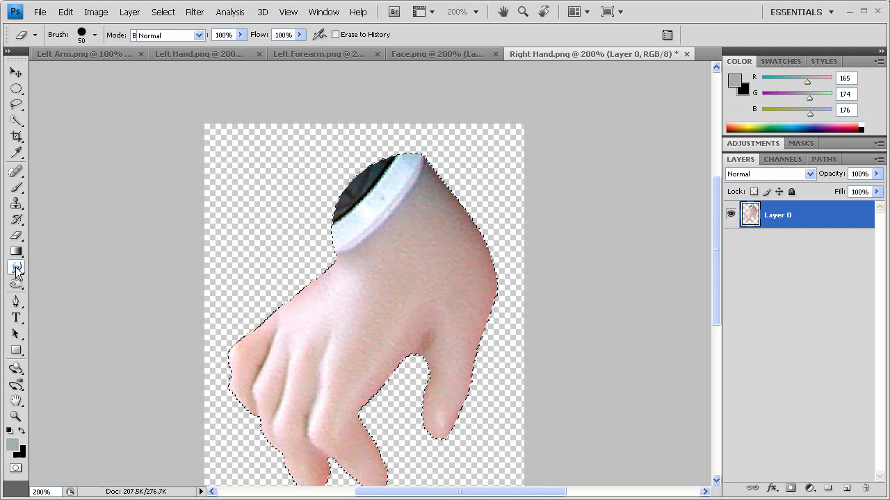
pyautogui.moveTo(426, 182)
pyautogui.mouseDown()
pyautogui.moveTo(374, 137)
pyautogui.moveTo(362, 136)
pyautogui.moveTo(379, 174)
pyautogui.moveTo(316, 128)
pyautogui.moveTo(395, 173)
pyautogui.moveTo(362, 144)
pyautogui.moveTo(391, 206)
pyautogui.mouseUp()
pyautogui.moveTo(311, 141)
pyautogui.mouseDown()
pyautogui.moveTo(383, 226)
pyautogui.moveTo(306, 156)
pyautogui.moveTo(344, 199)
pyautogui.moveTo(375, 193)
pyautogui.moveTo(307, 139)
pyautogui.moveTo(378, 186)
pyautogui.moveTo(317, 180)
pyautogui.moveTo(363, 242)
pyautogui.moveTo(304, 164)
pyautogui.moveTo(360, 211)
pyautogui.moveTo(306, 172)
pyautogui.moveTo(358, 231)
pyautogui.moveTo(296, 204)
pyautogui.moveTo(346, 247)
pyautogui.moveTo(294, 212)
pyautogui.moveTo(342, 239)
pyautogui.mouseUp()
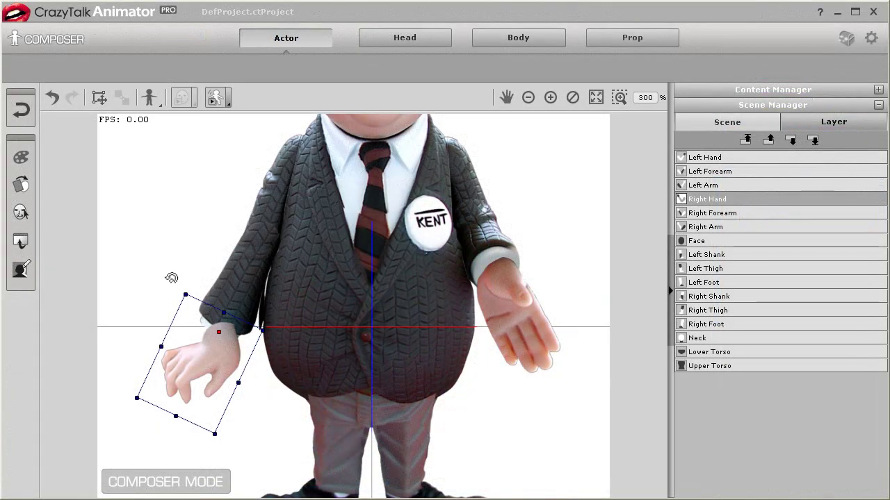
# - Move Right Hand down twice, below Right Forearm and Right Arm, testing the wrist rotation before and after
pyautogui.moveTo(172, 278); pyautogui.dragTo(233, 301)
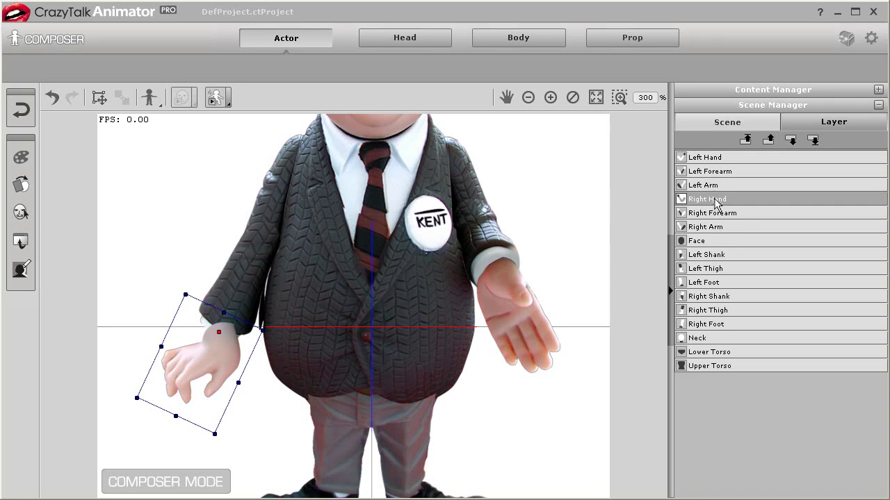
pyautogui.click(792, 141)
pyautogui.click(793, 142)
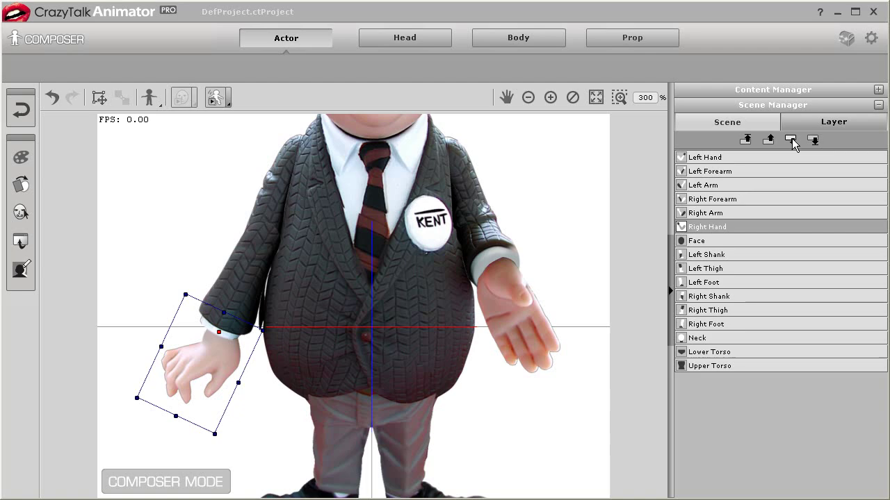
pyautogui.moveTo(183, 295); pyautogui.dragTo(139, 277)
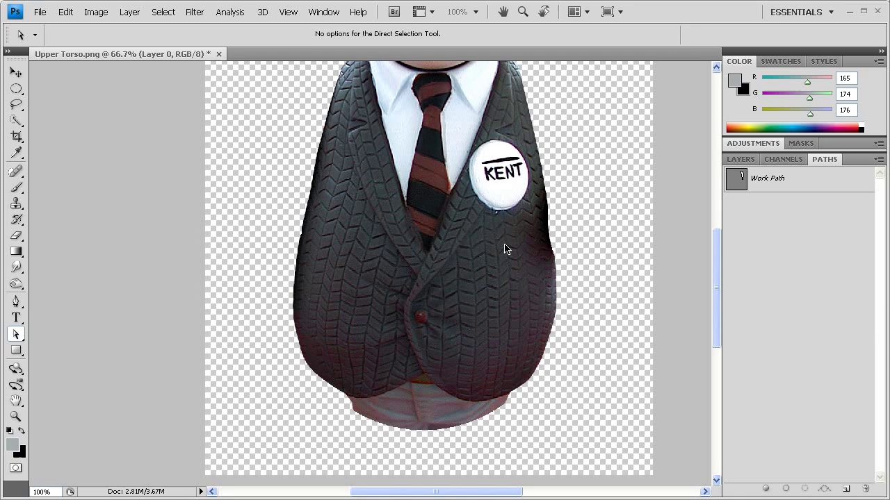
# - At 200% zoom, trace the vest's lower hem with the Pen tool and delete the shirt below it
pyautogui.hotkey('ctrl', '+')
pyautogui.hotkey('ctrl', '+')
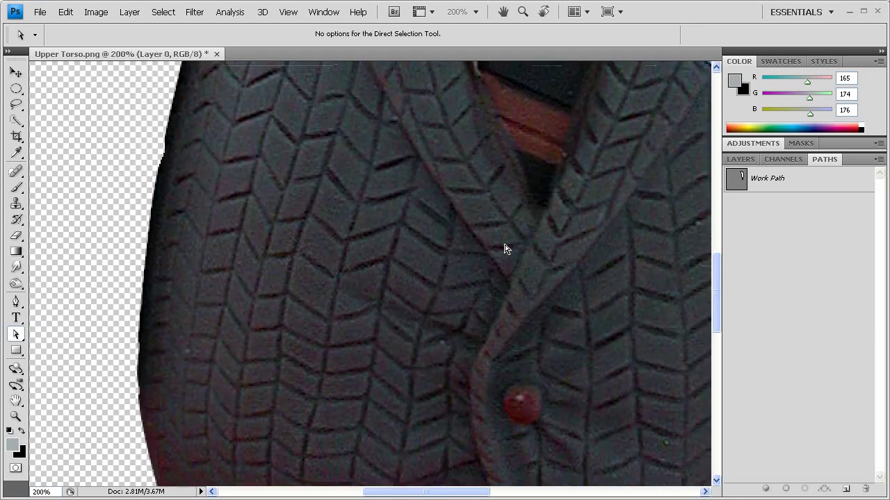
pyautogui.moveTo(504, 248); pyautogui.dragTo(408, 162)
pyautogui.moveTo(554, 487); pyautogui.dragTo(415, 210)
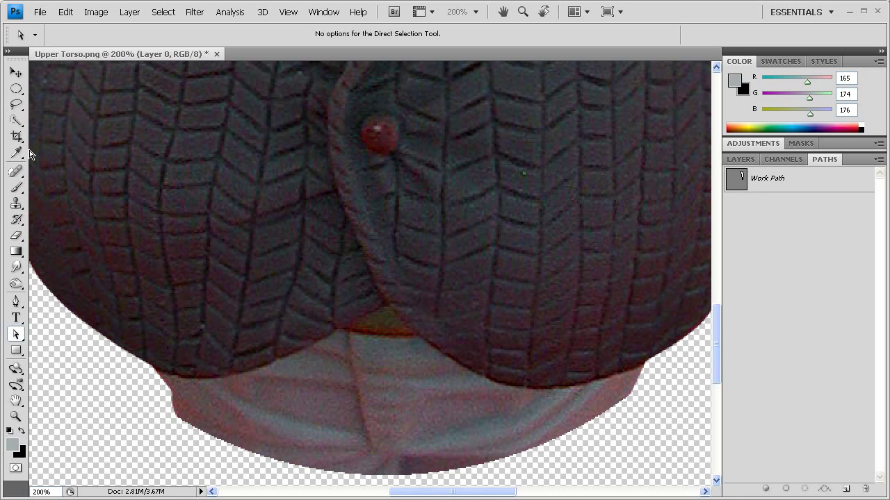
pyautogui.click(16, 301)
pyautogui.click(131, 355)
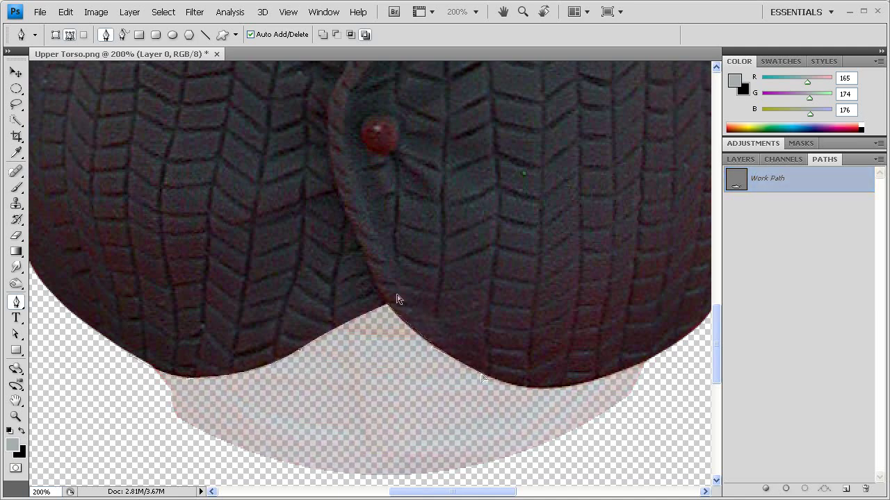
pyautogui.hotkey('ctrl', '-')
pyautogui.hotkey('ctrl', '-')
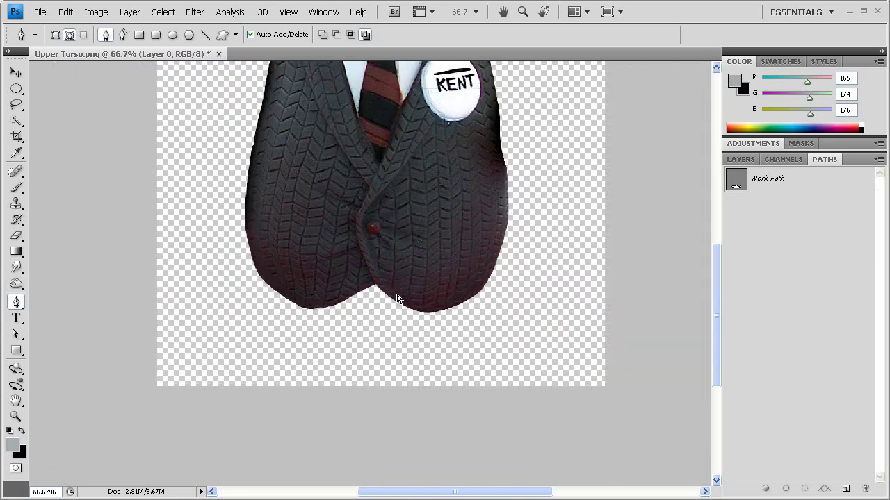
pyautogui.hotkey('ctrl', '-')
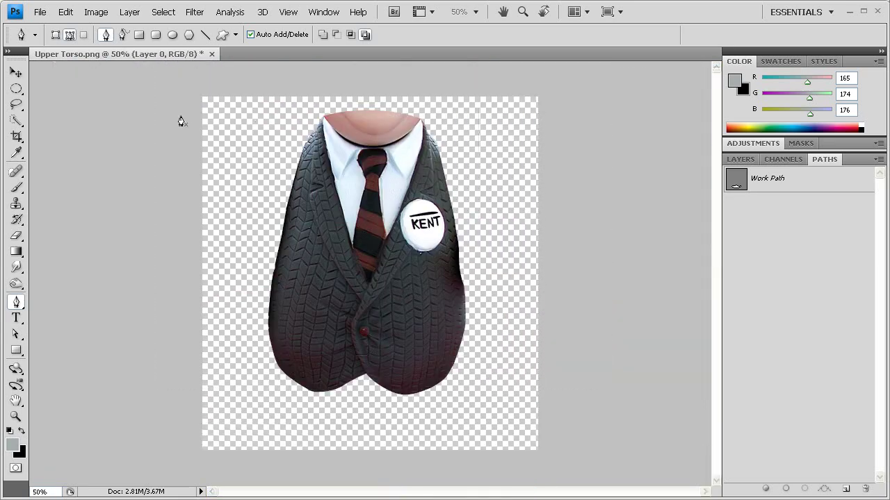
pyautogui.click(16, 72)
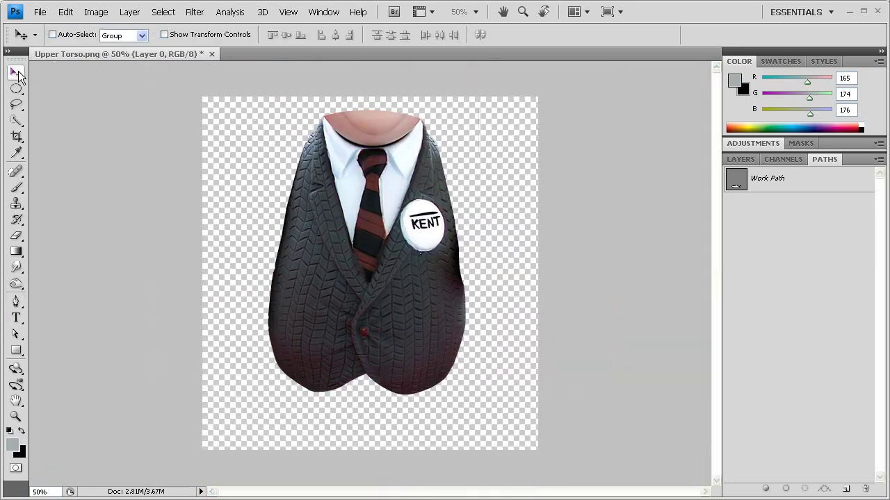
pyautogui.click(740, 159)
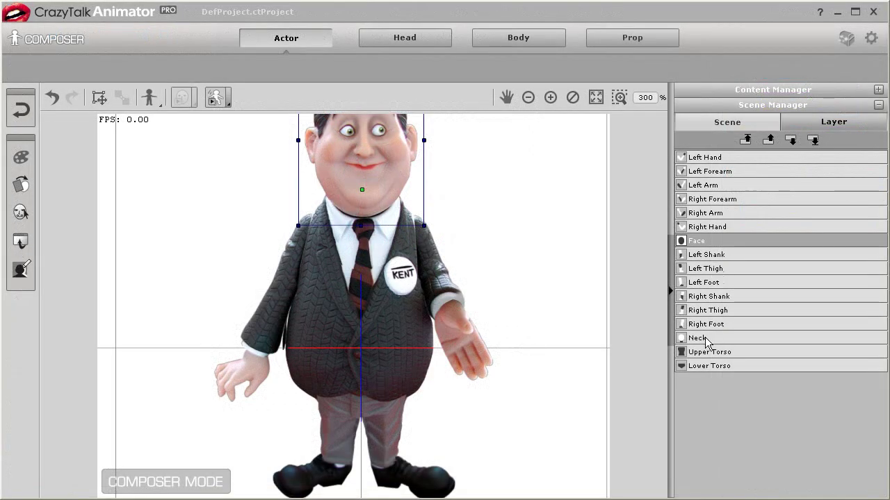
# - Move the Neck part one level below Upper Torso, tilting the head to check the collar overlap
pyautogui.click(703, 338)
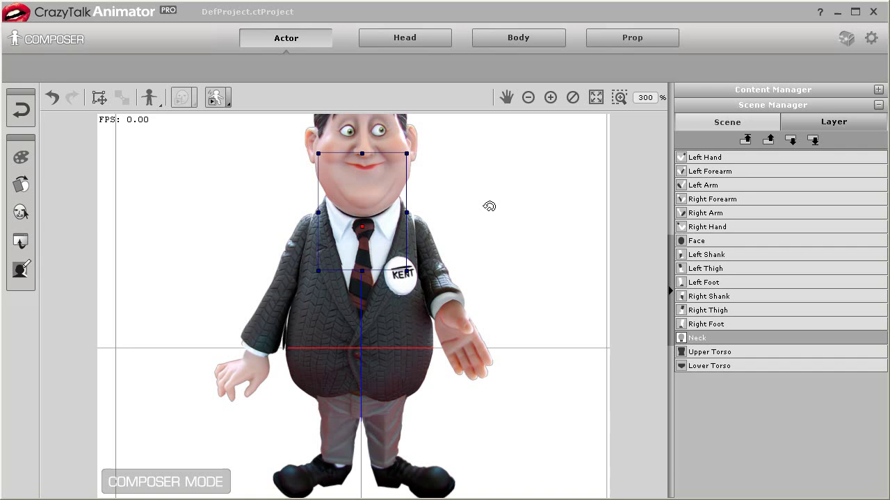
pyautogui.moveTo(437, 153); pyautogui.dragTo(536, 264)
pyautogui.click(791, 141)
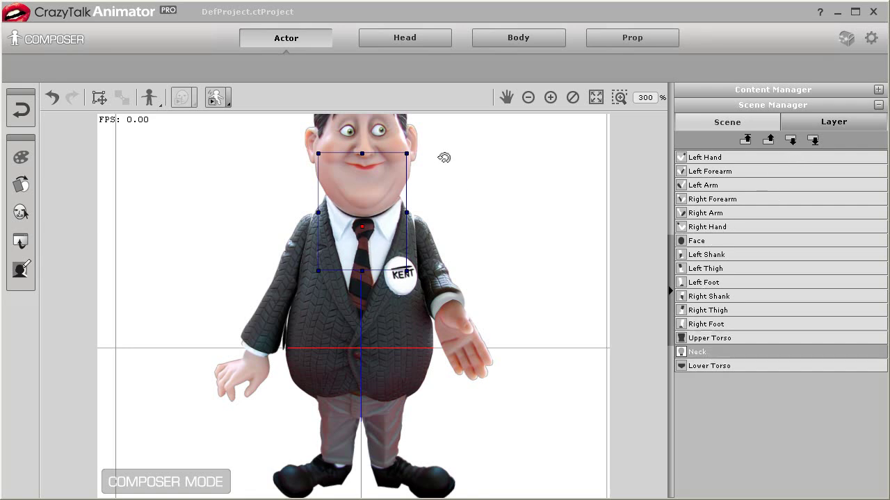
pyautogui.moveTo(444, 158); pyautogui.dragTo(410, 212)
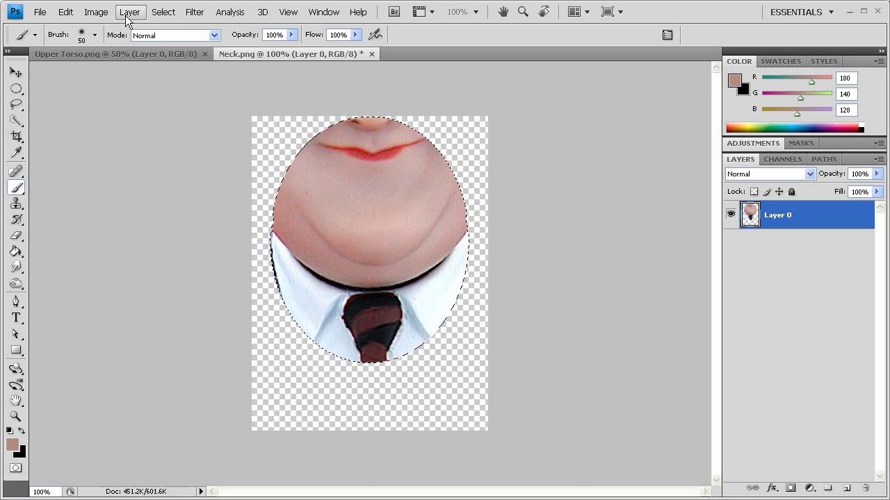
# - Fill the Neck oval selection with the skin-toned foreground colour and deselect it
pyautogui.click(66, 12)
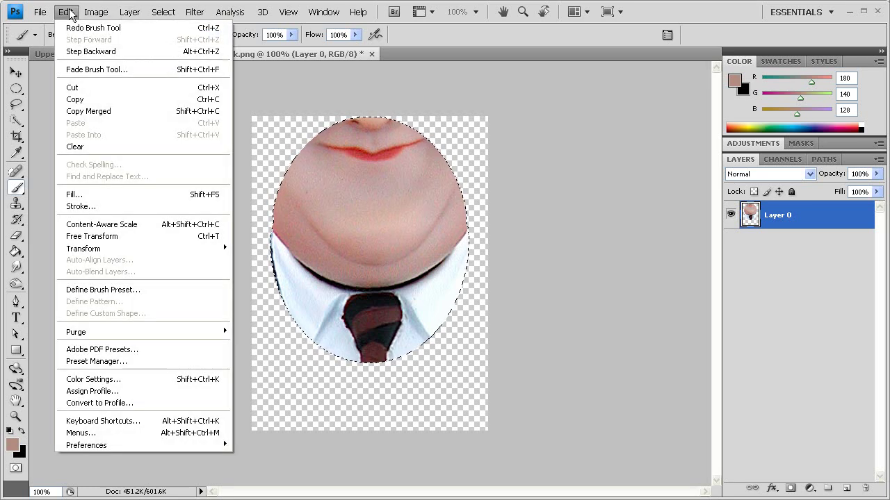
pyautogui.click(111, 195)
pyautogui.click(480, 172)
pyautogui.press('b')
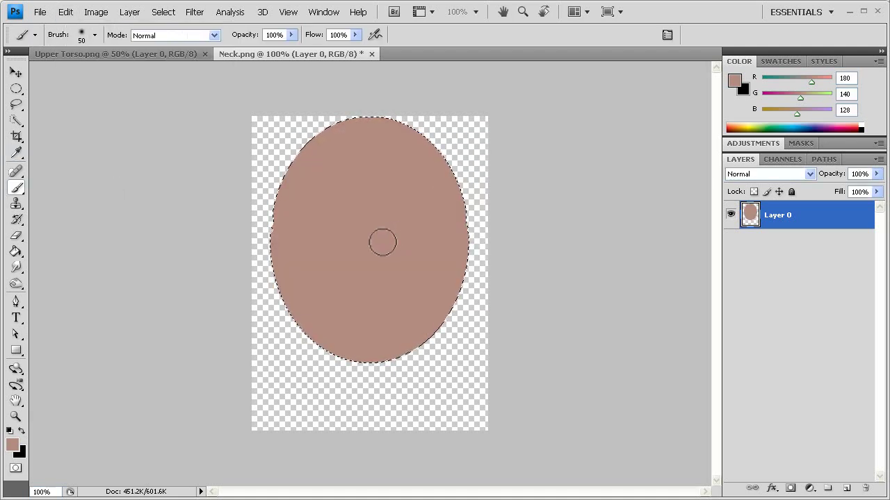
pyautogui.hotkey('ctrl', 'd')
# - Save Neck.png and tilt the head to check the updated neck
pyautogui.click(39, 12)
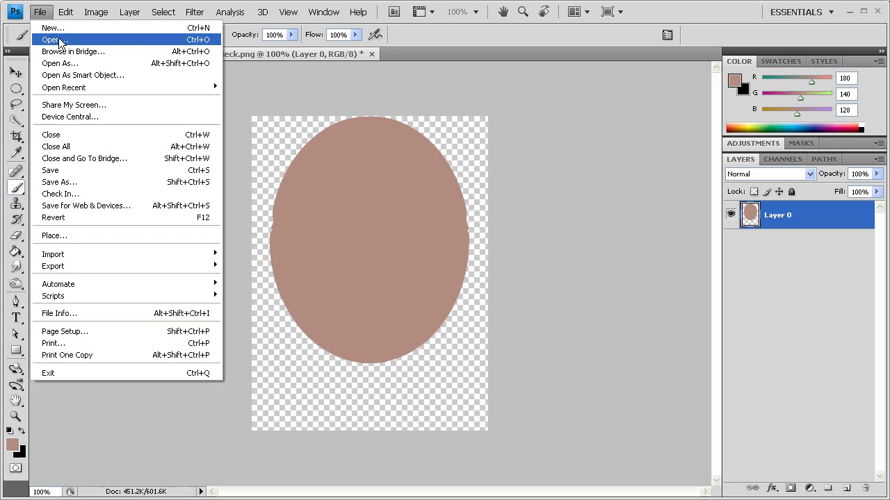
pyautogui.click(75, 169)
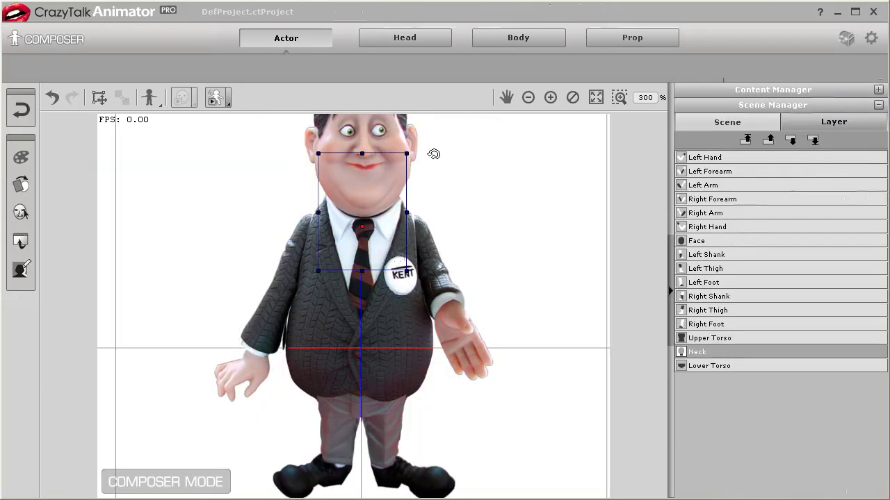
pyautogui.moveTo(433, 154); pyautogui.dragTo(389, 180)
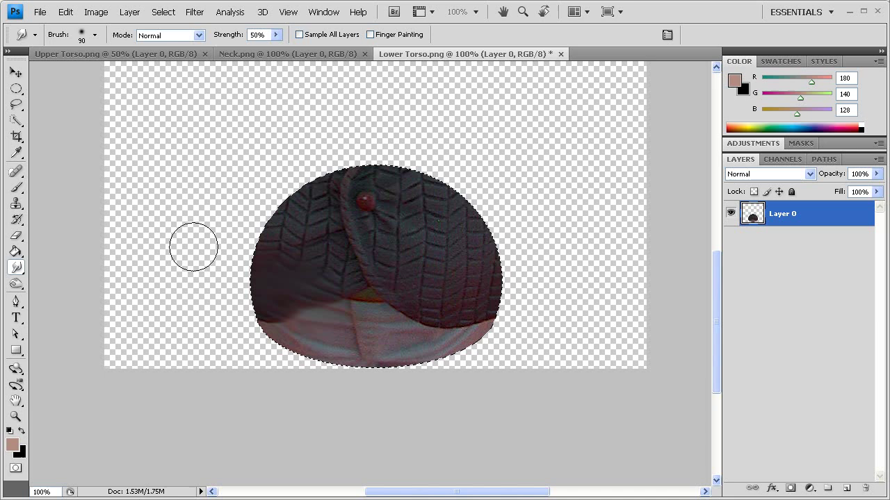
# - Smudge the jacket's lower-left edge and flap bottom into the grey area beneath at 50% strength
pyautogui.moveTo(193, 247)
pyautogui.mouseDown()
pyautogui.moveTo(278, 297)
pyautogui.moveTo(206, 264)
pyautogui.moveTo(258, 314)
pyautogui.moveTo(231, 266)
pyautogui.mouseUp()
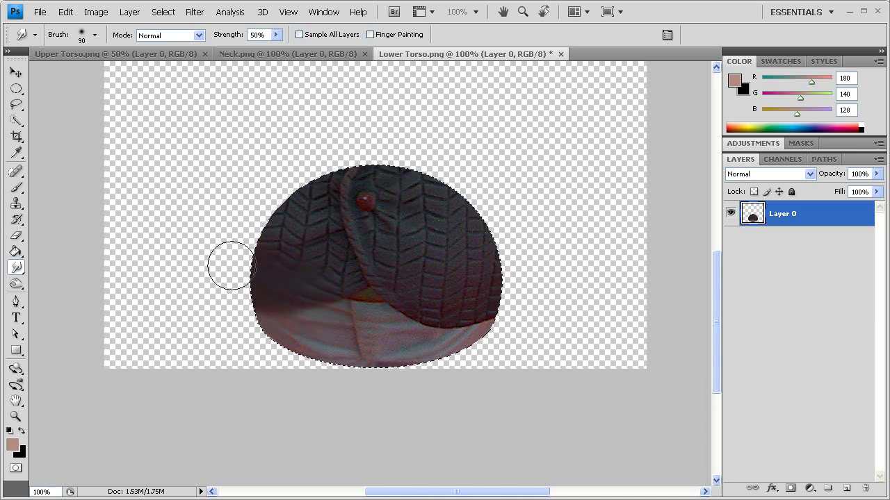
pyautogui.moveTo(429, 292)
pyautogui.mouseDown()
pyautogui.moveTo(501, 285)
pyautogui.moveTo(442, 320)
pyautogui.moveTo(459, 320)
pyautogui.moveTo(533, 291)
pyautogui.moveTo(552, 276)
pyautogui.moveTo(482, 313)
pyautogui.moveTo(534, 255)
pyautogui.moveTo(459, 298)
pyautogui.moveTo(431, 303)
pyautogui.moveTo(537, 244)
pyautogui.moveTo(469, 305)
pyautogui.moveTo(539, 269)
pyautogui.moveTo(474, 310)
pyautogui.moveTo(541, 276)
pyautogui.moveTo(456, 314)
pyautogui.moveTo(546, 274)
pyautogui.moveTo(460, 304)
pyautogui.mouseUp()
pyautogui.moveTo(300, 306)
pyautogui.mouseDown()
pyautogui.moveTo(298, 317)
pyautogui.moveTo(299, 288)
pyautogui.mouseUp()
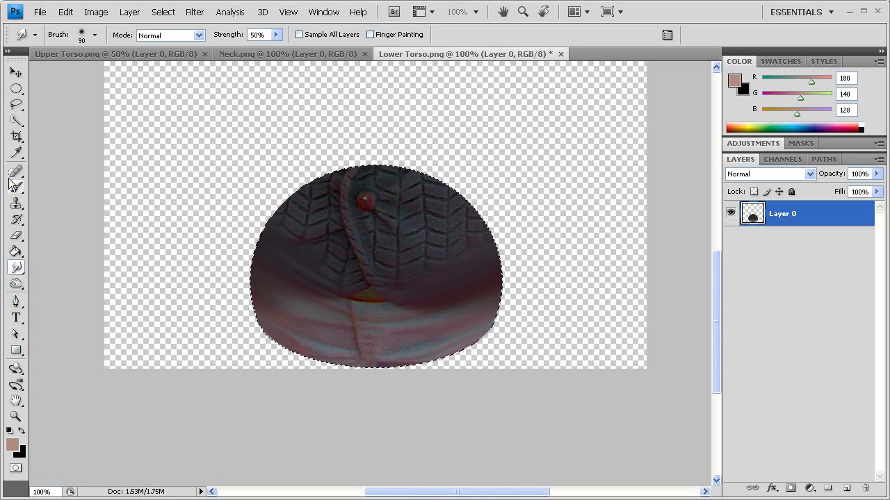
# - Select the Upper Torso part and rotate it clockwise to test its pivot
pyautogui.click(16, 152)
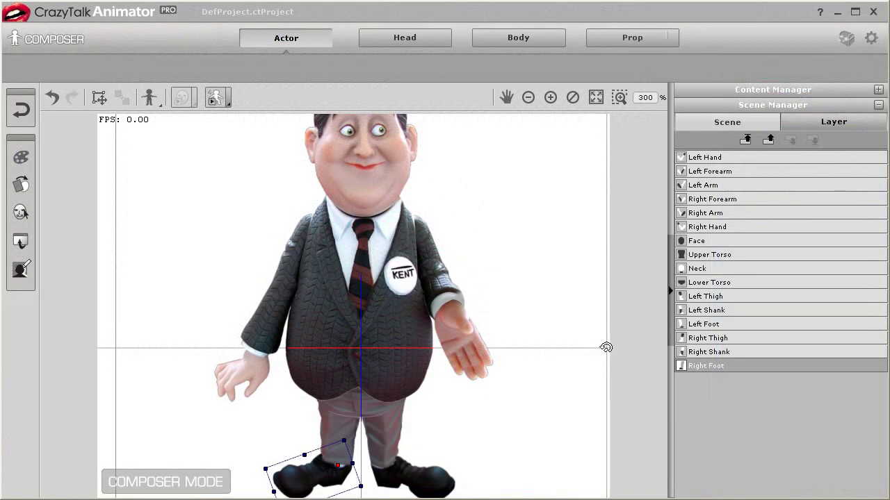
pyautogui.click(701, 256)
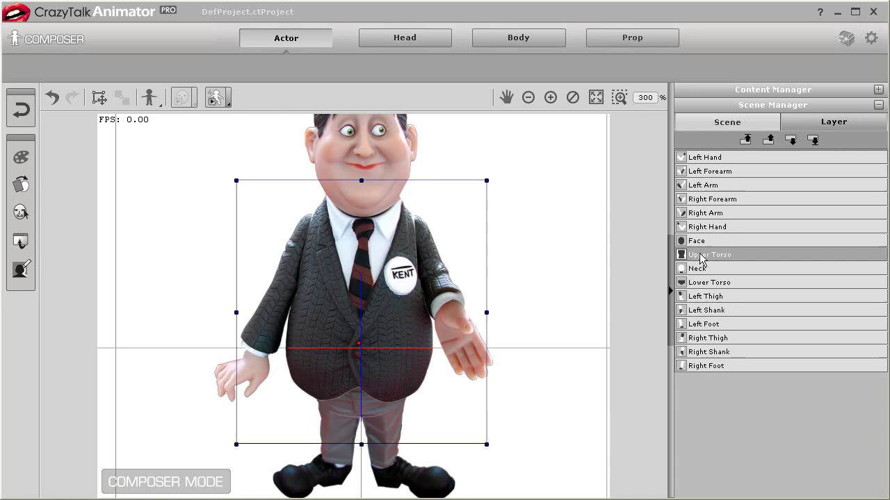
pyautogui.moveTo(487, 197); pyautogui.dragTo(411, 233)
# - Undo the torso tilt, then smudge the dark pattern off the top edge of Right Thigh.png
pyautogui.hotkey('ctrl', 'z')
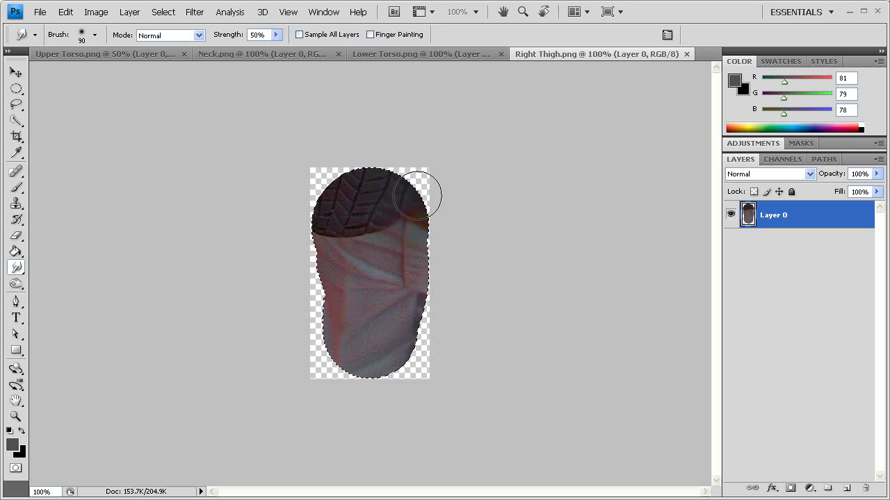
pyautogui.moveTo(417, 196); pyautogui.dragTo(419, 209)
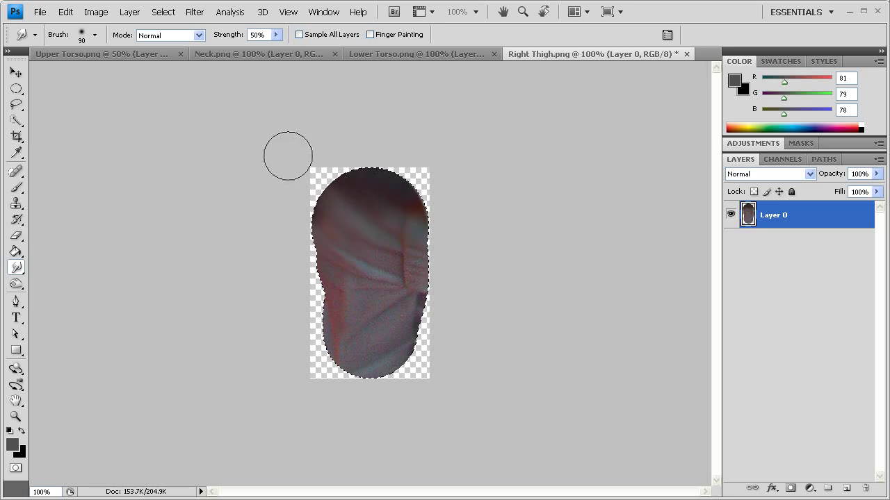
pyautogui.moveTo(337, 170)
pyautogui.mouseDown()
pyautogui.moveTo(401, 195)
pyautogui.moveTo(431, 164)
pyautogui.moveTo(416, 212)
pyautogui.moveTo(454, 199)
pyautogui.moveTo(398, 172)
pyautogui.moveTo(369, 189)
pyautogui.moveTo(357, 145)
pyautogui.moveTo(367, 200)
pyautogui.moveTo(318, 160)
pyautogui.moveTo(407, 199)
pyautogui.moveTo(433, 180)
pyautogui.mouseUp()
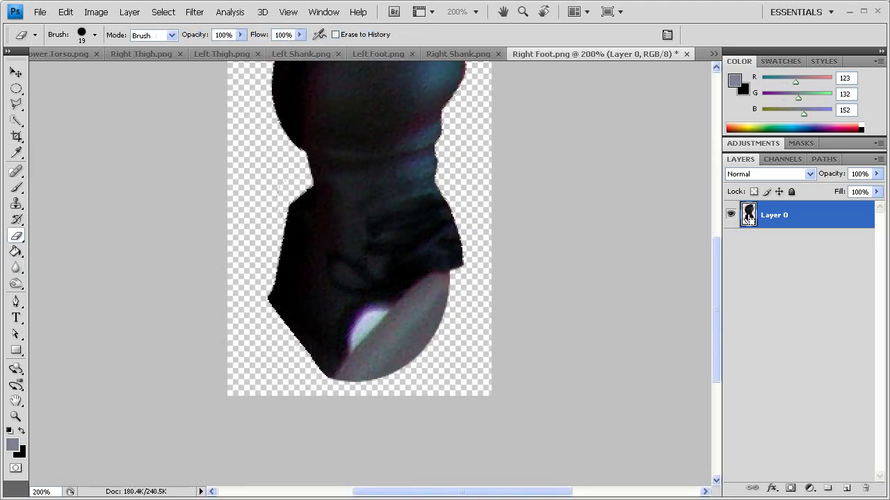
# - Load Layer 0's selection, smudge with a smaller brush, and paint the toe highlight blue-grey
pyautogui.keyDown('ctrl'); pyautogui.click(749, 215); pyautogui.keyUp('ctrl')
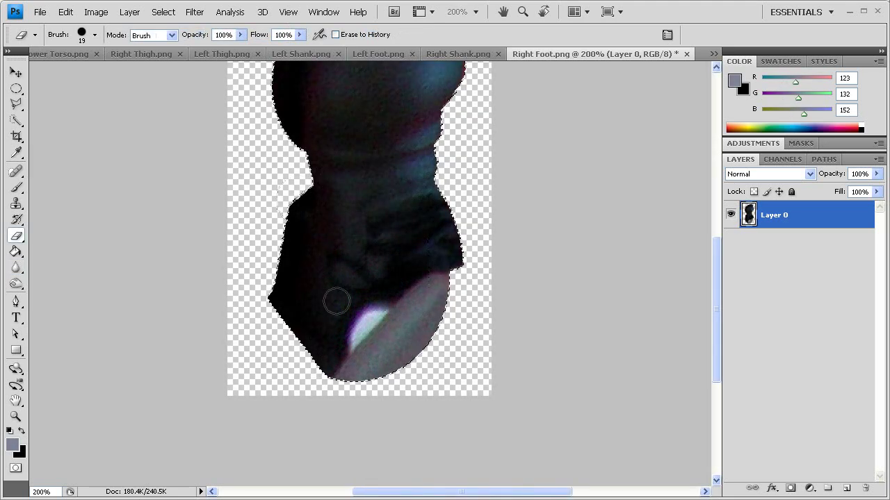
pyautogui.click(17, 187)
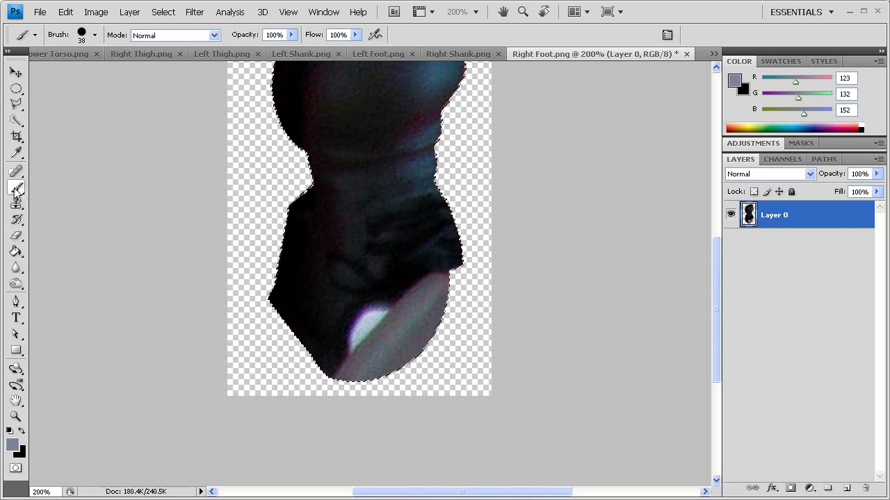
pyautogui.click(15, 285)
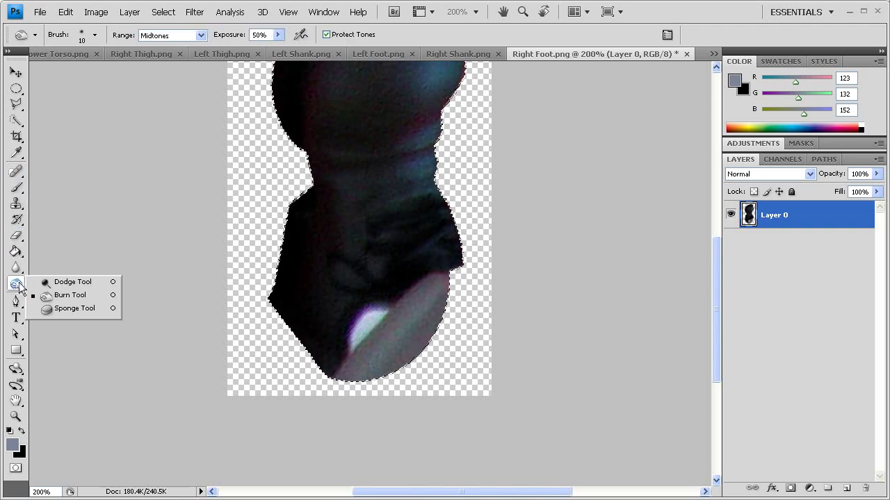
pyautogui.click(17, 270)
pyautogui.click(69, 290)
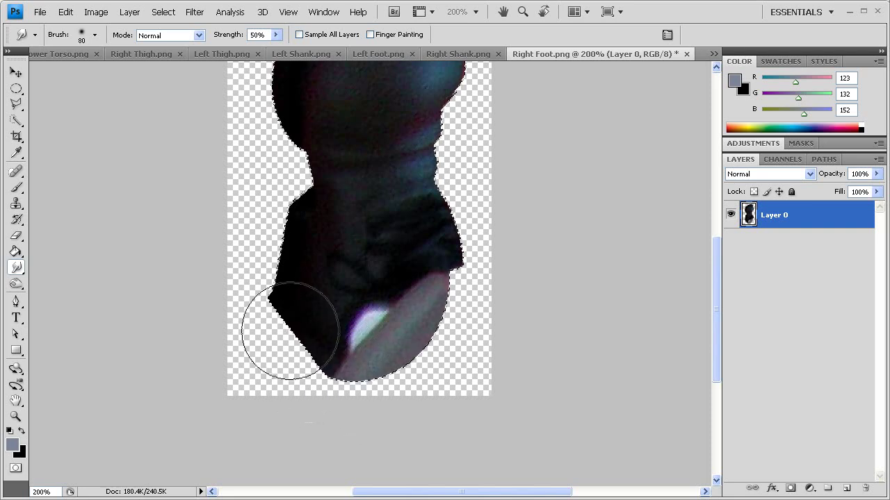
pyautogui.press('[')
pyautogui.press('[')
pyautogui.press('[')
pyautogui.press('[')
pyautogui.press('[')
pyautogui.press('[')
pyautogui.press('[')
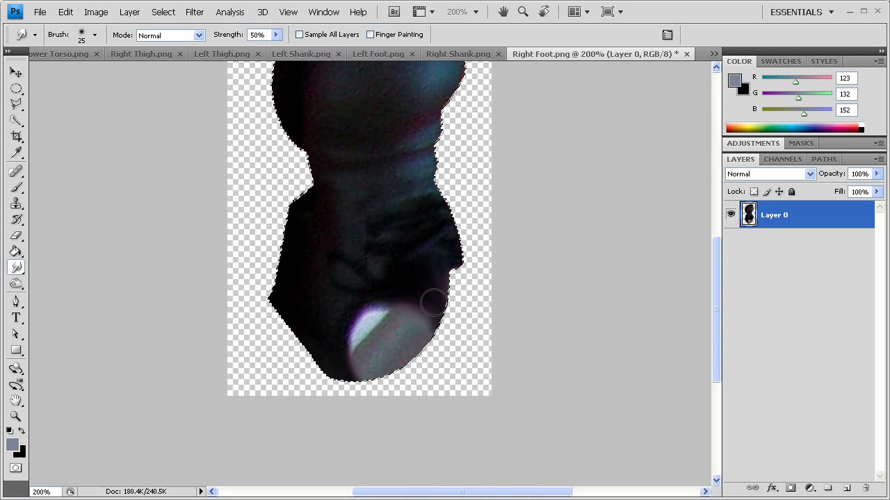
pyautogui.click(17, 188)
pyautogui.moveTo(375, 341)
pyautogui.mouseDown()
pyautogui.moveTo(363, 341)
pyautogui.moveTo(399, 332)
pyautogui.moveTo(378, 365)
pyautogui.moveTo(369, 352)
pyautogui.moveTo(375, 366)
pyautogui.moveTo(426, 342)
pyautogui.moveTo(403, 327)
pyautogui.moveTo(411, 322)
pyautogui.moveTo(435, 328)
pyautogui.moveTo(403, 329)
pyautogui.moveTo(413, 324)
pyautogui.moveTo(383, 351)
pyautogui.moveTo(427, 352)
pyautogui.mouseUp()
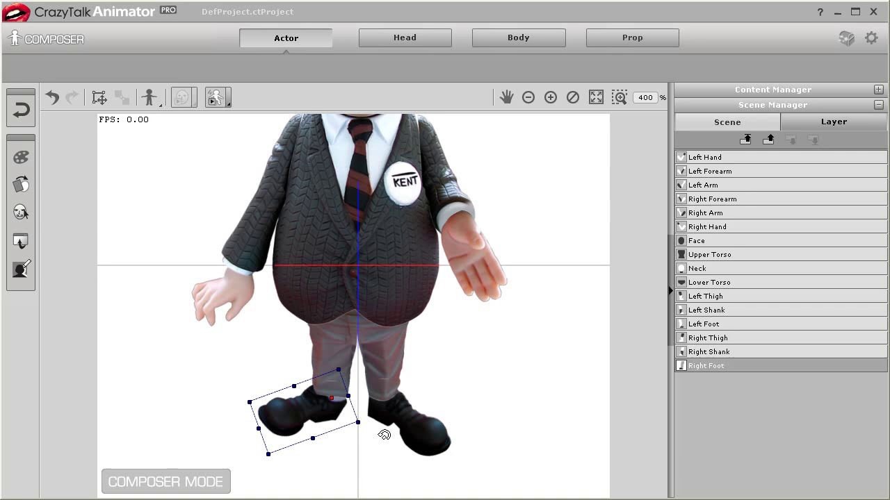
# - In the Sprite Editor, rotate the Right Foot further and nudge it down and right beneath the leg
pyautogui.moveTo(383, 435); pyautogui.dragTo(397, 421)
pyautogui.moveTo(643, 132); pyautogui.dragTo(650, 124)
pyautogui.click(574, 219)
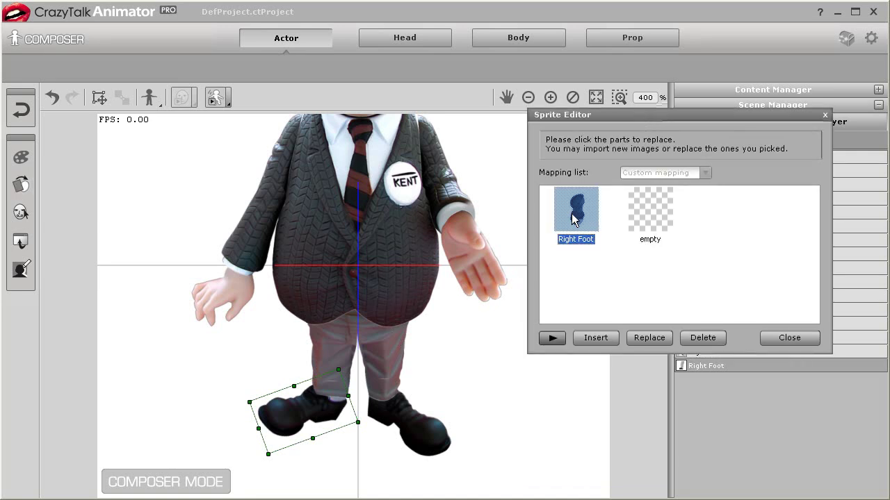
pyautogui.click(238, 386)
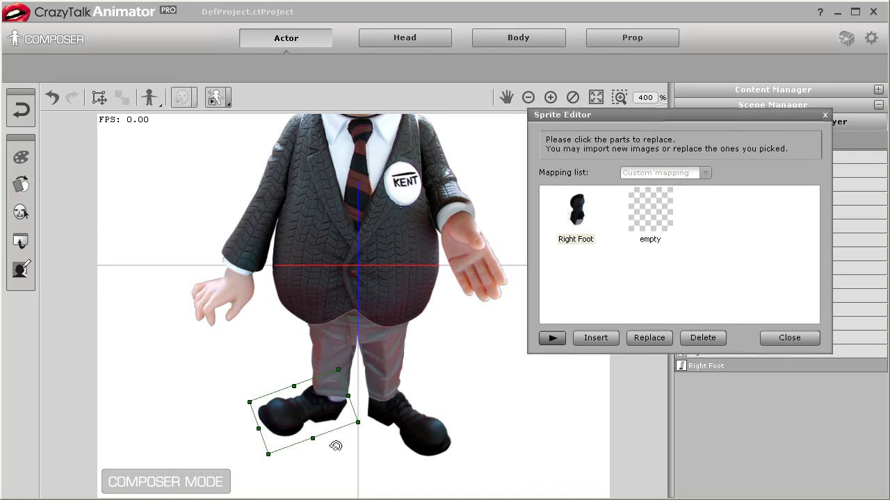
pyautogui.moveTo(336, 446); pyautogui.dragTo(366, 429)
pyautogui.moveTo(302, 412); pyautogui.dragTo(312, 421)
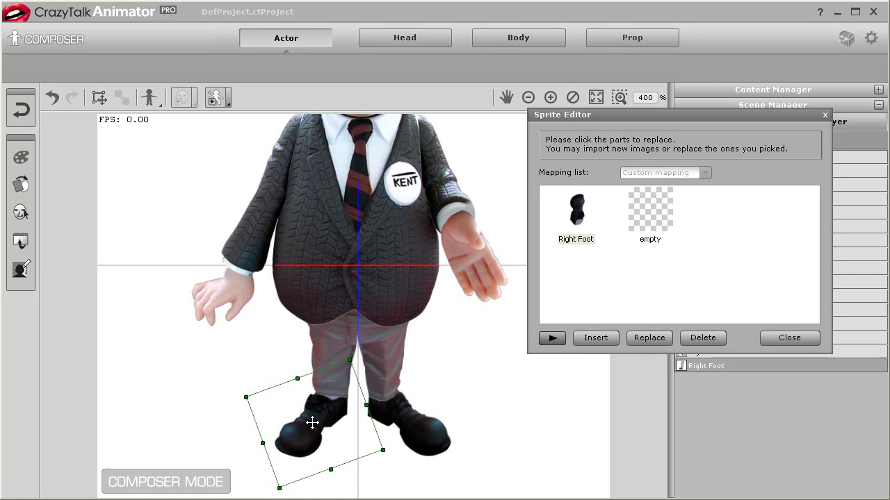
pyautogui.click(825, 114)
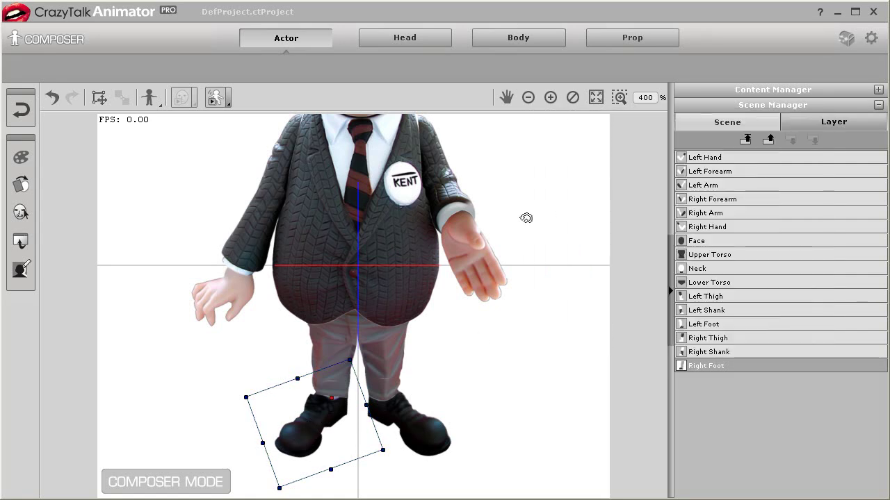
pyautogui.click(528, 97)
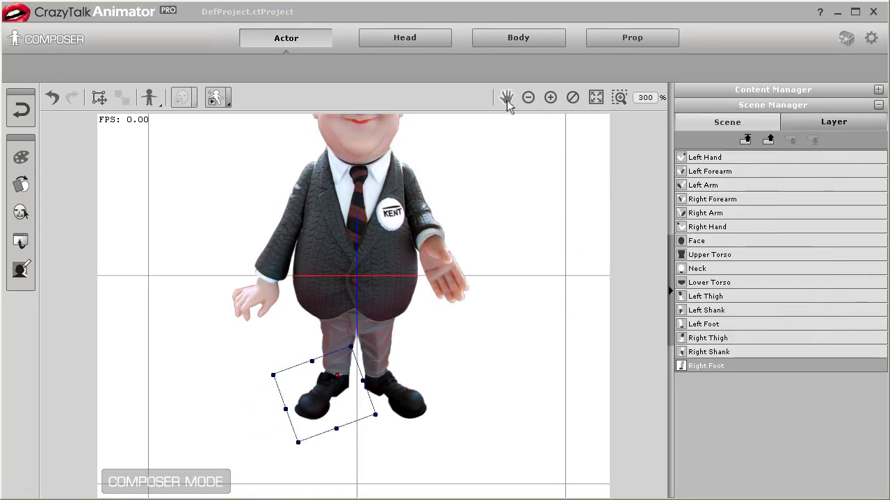
# - Choose the _Talk 02 body motion and lower its Exaggeration to 70, previewing it
pyautogui.click(506, 98)
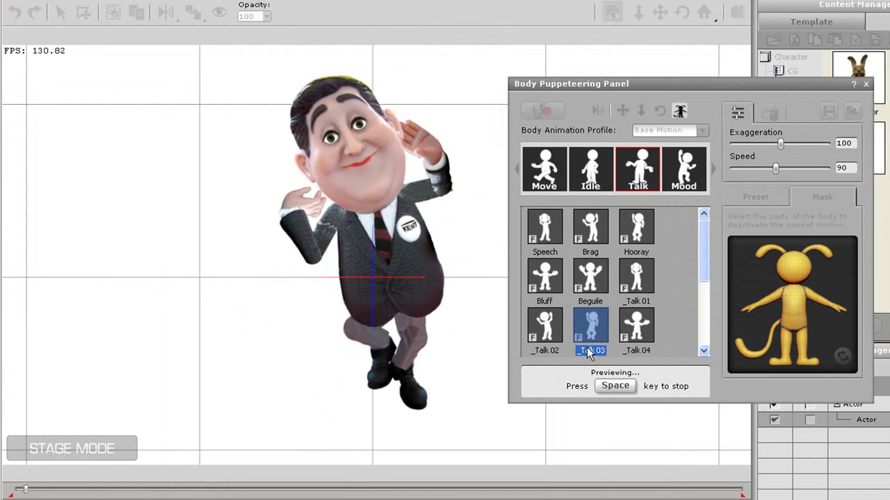
pyautogui.click(625, 387)
pyautogui.click(545, 326)
pyautogui.click(582, 387)
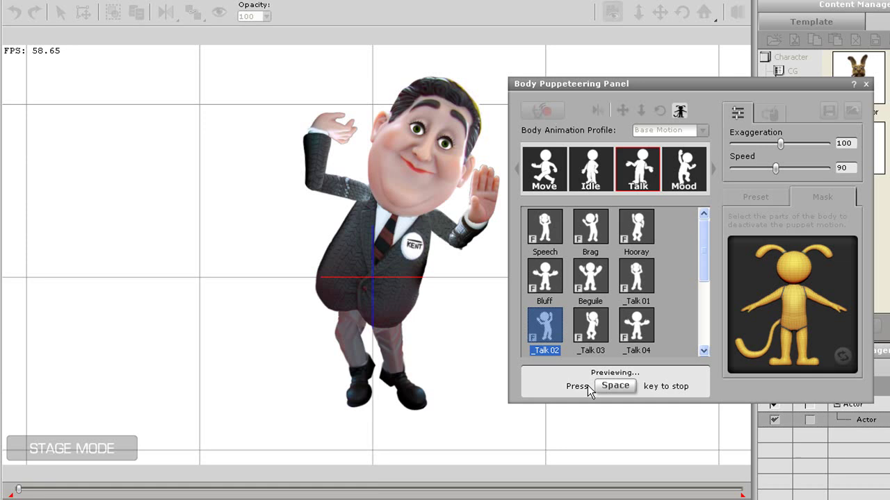
pyautogui.press('space')
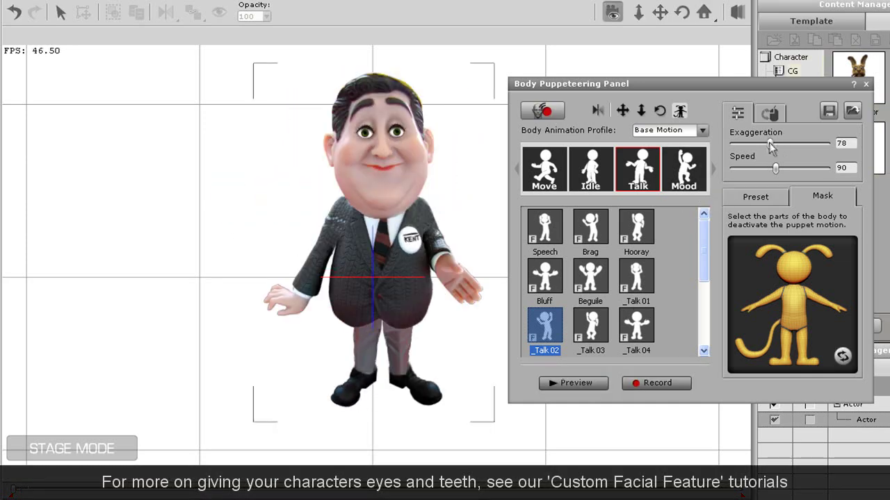
pyautogui.moveTo(769, 141); pyautogui.dragTo(768, 141)
pyautogui.press('space')
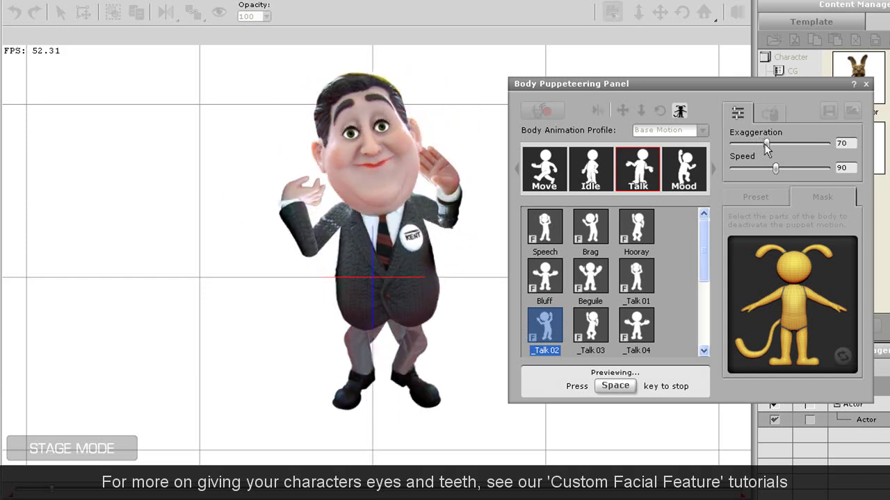
pyautogui.press('space')
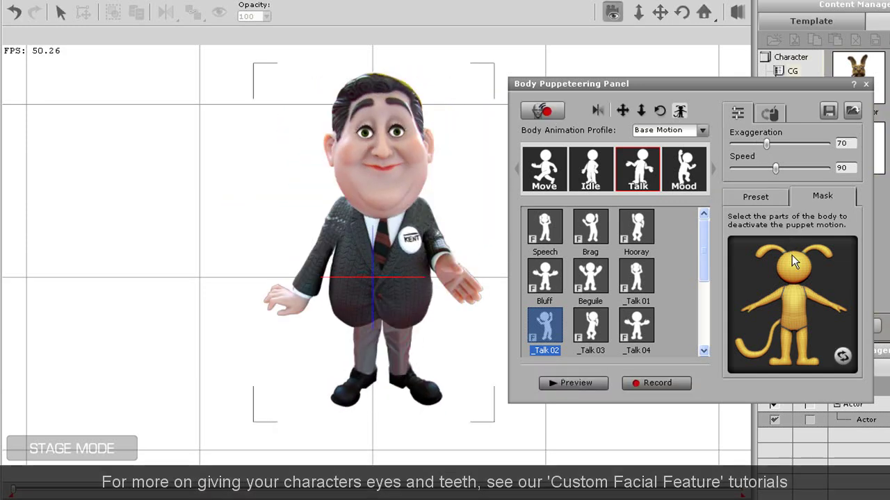
# - Mask out both the right and left arms and preview the motion with arms held still
pyautogui.click(815, 293)
pyautogui.click(774, 301)
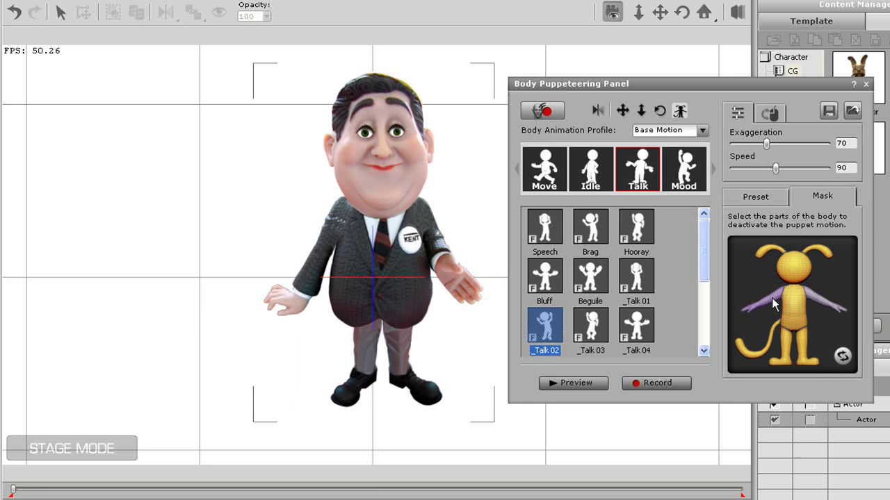
pyautogui.press('space')
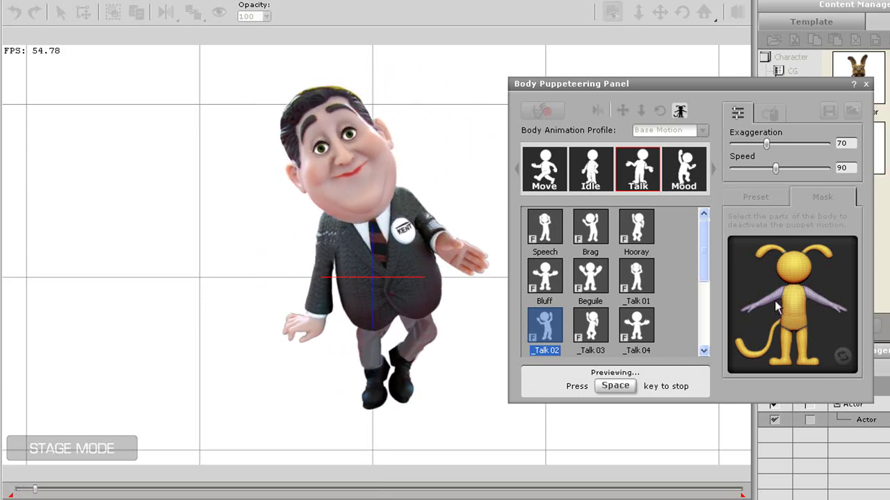
pyautogui.press('space')
# - Record the _Talk 02 body puppeteering, then rewind and play it back
pyautogui.click(657, 383)
pyautogui.press('space')
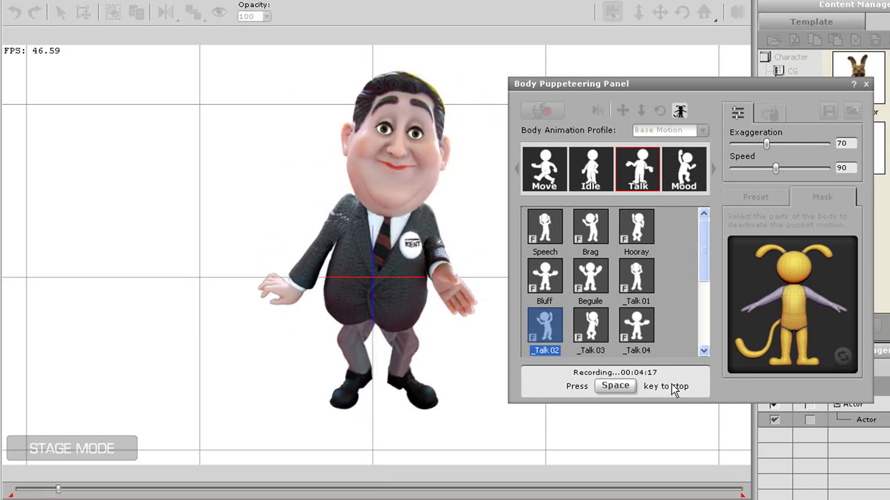
pyautogui.press('space')
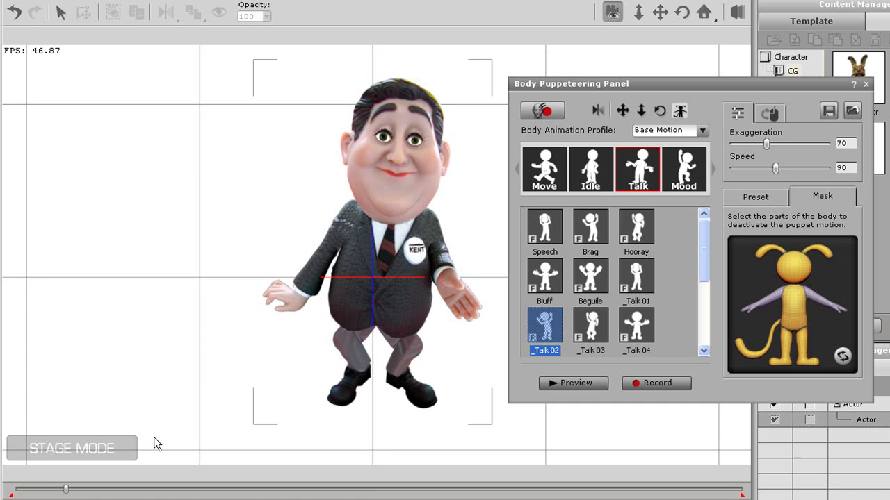
pyautogui.moveTo(66, 492); pyautogui.dragTo(6, 494)
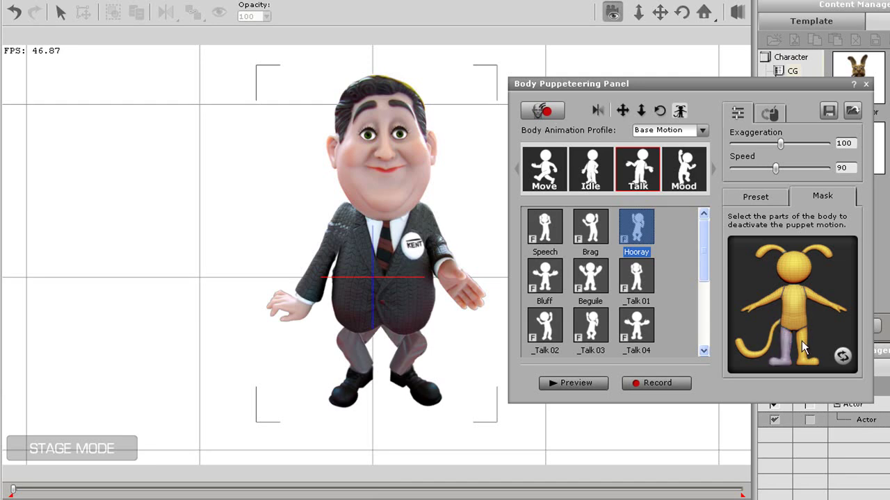
pyautogui.click(574, 384)
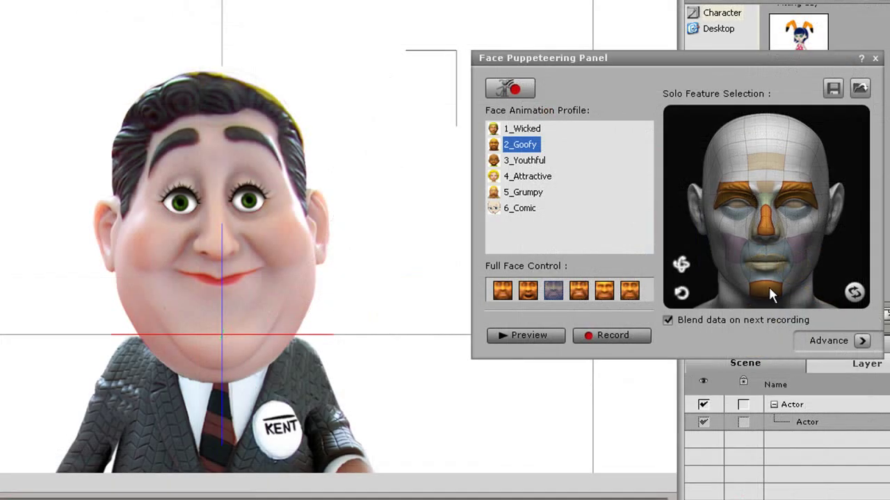
# - Preview the 2_Goofy face animation, then preview it again with the second full-face control
pyautogui.click(559, 335)
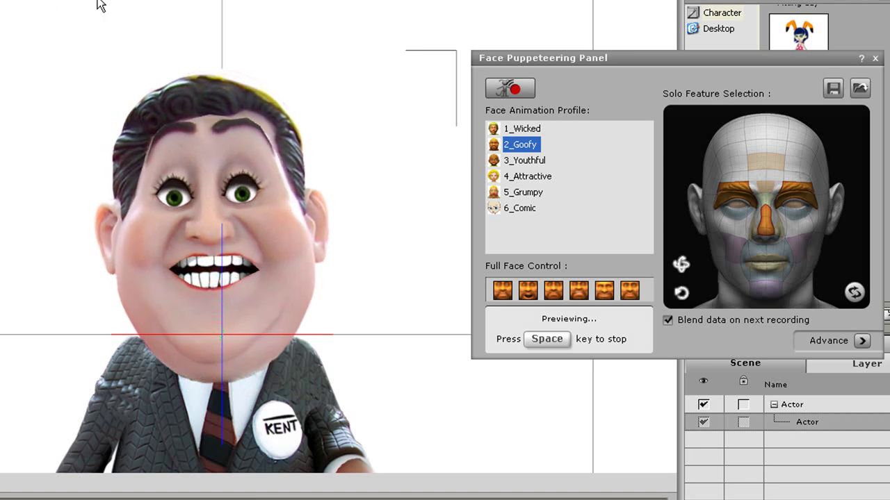
pyautogui.press('space')
pyautogui.click(532, 295)
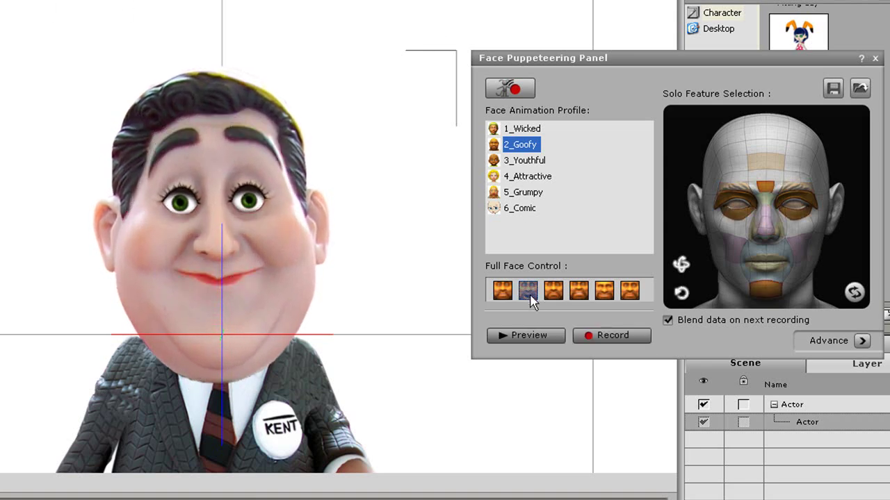
pyautogui.click(529, 337)
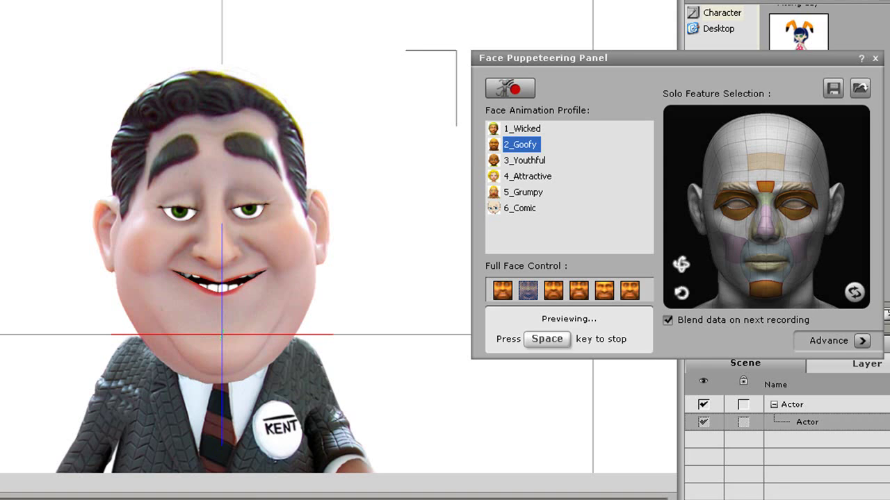